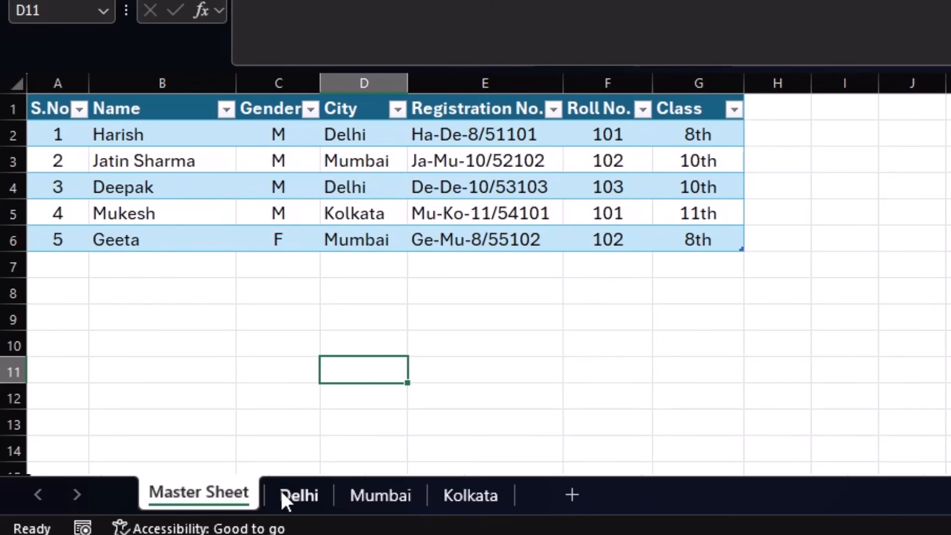
# Review the student lists on the Delhi, Mumbai and Kolkata sheets, selecting an empty cell on each to refresh it
pyautogui.click(297, 498)
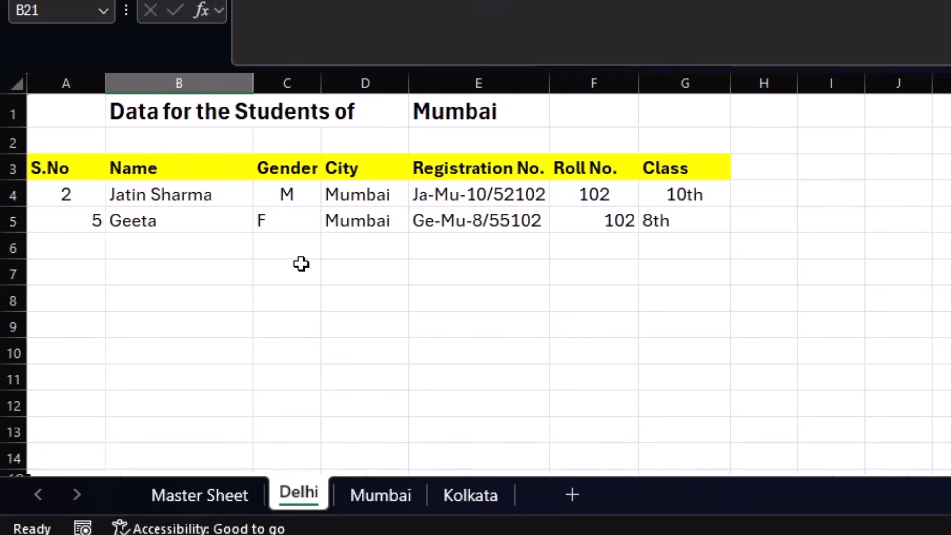
pyautogui.click(301, 292)
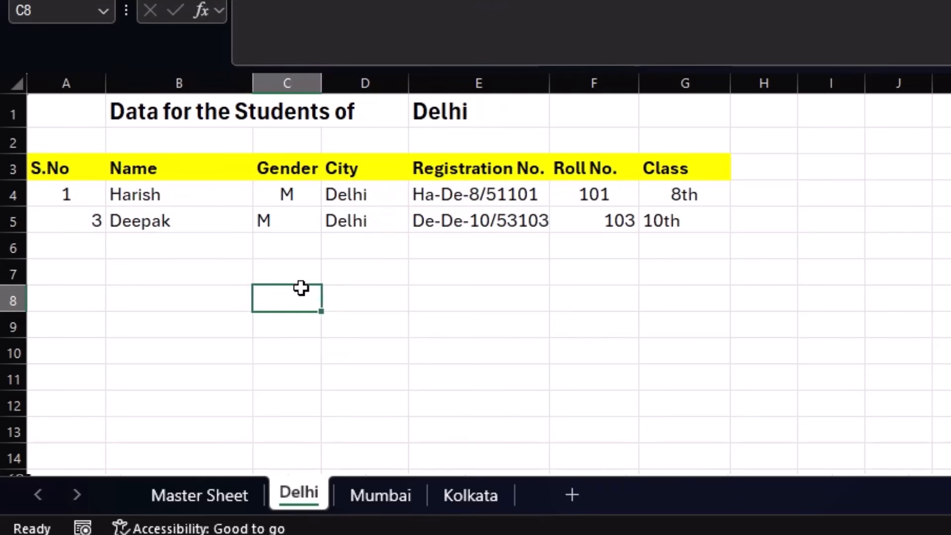
pyautogui.click(361, 498)
pyautogui.click(425, 341)
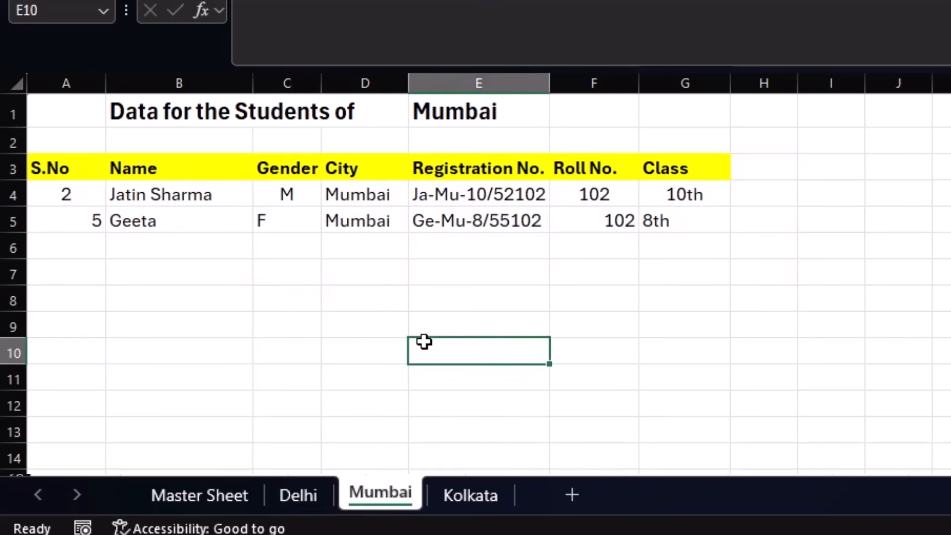
pyautogui.click(483, 493)
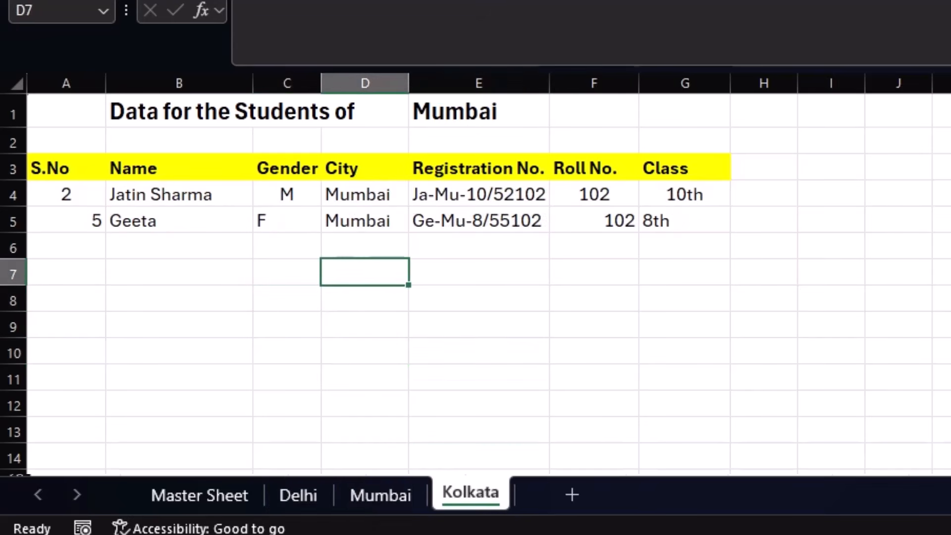
pyautogui.click(432, 400)
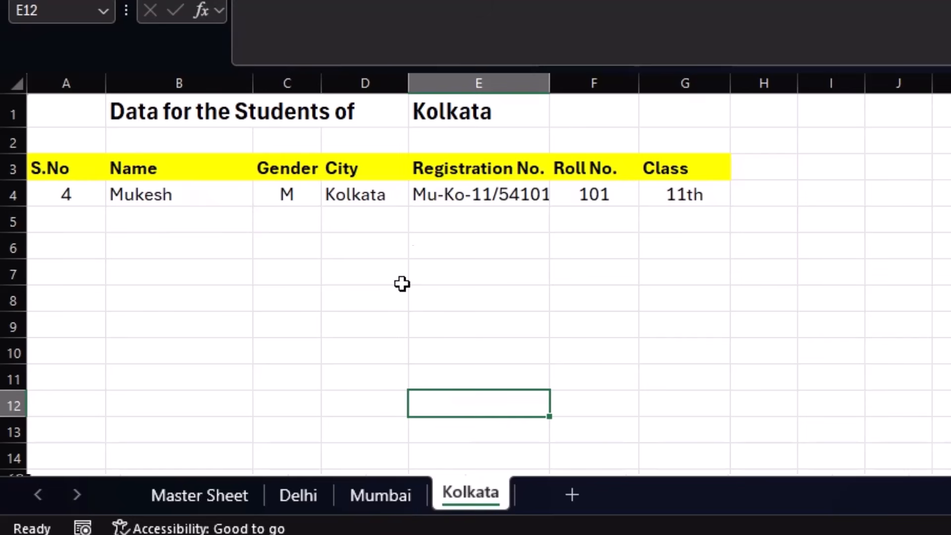
# Add a new row to the Master Sheet table with S.No 6, the student's name and gender M
pyautogui.click(216, 495)
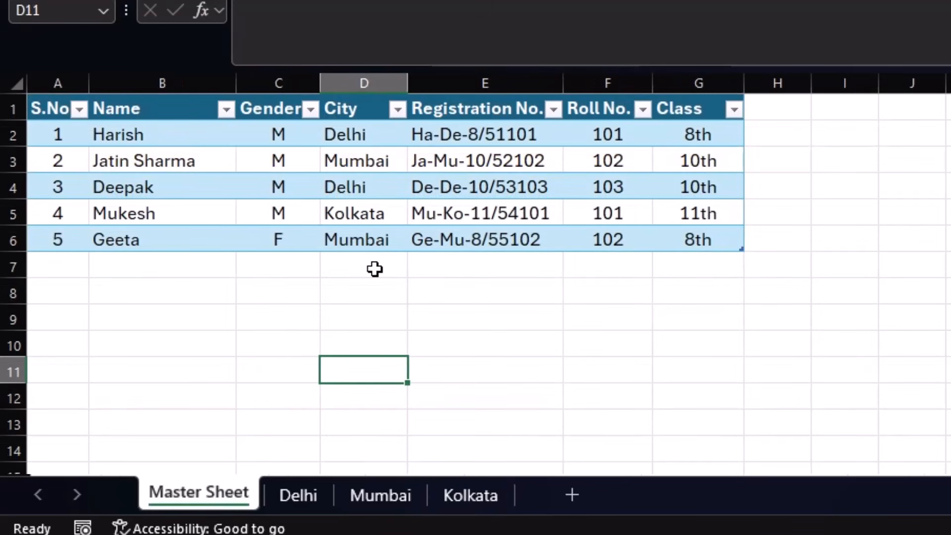
pyautogui.click(694, 240)
pyautogui.press('Tab')
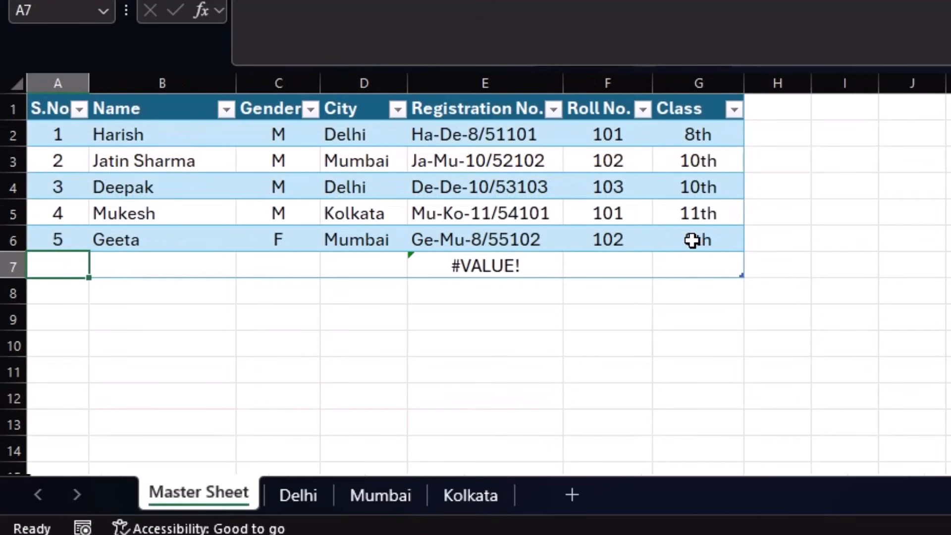
pyautogui.write('6')
pyautogui.press('Tab')
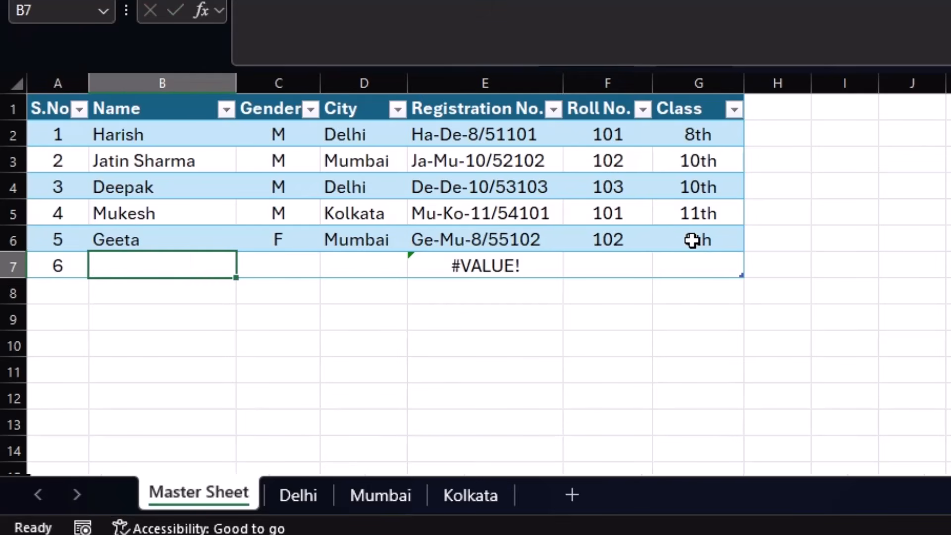
pyautogui.write('Naresh')
pyautogui.press('Tab')
pyautogui.write('M')
pyautogui.press('Tab')
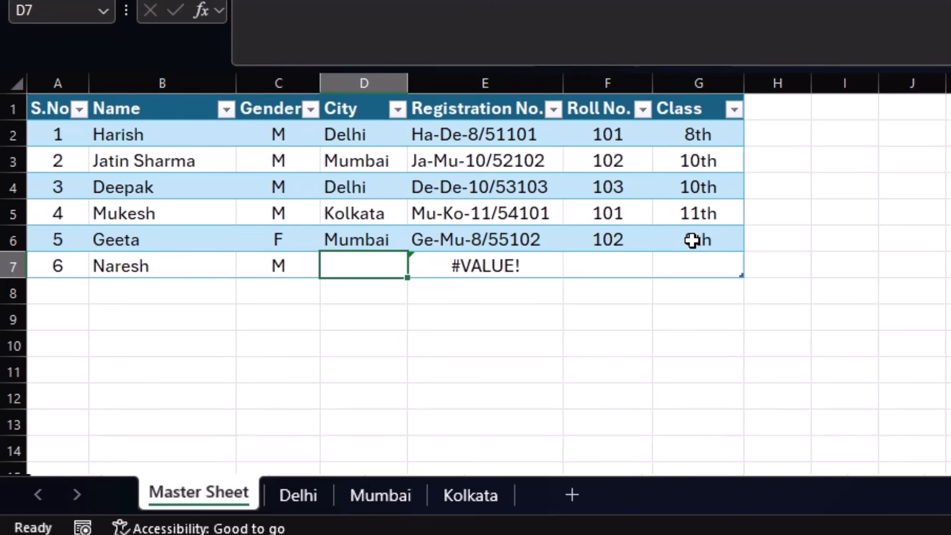
# Complete the new student's row with city Kolkata, Roll No. 102 and class 11th, keeping the registration number formula
pyautogui.write('kolkata')
pyautogui.press('Tab')
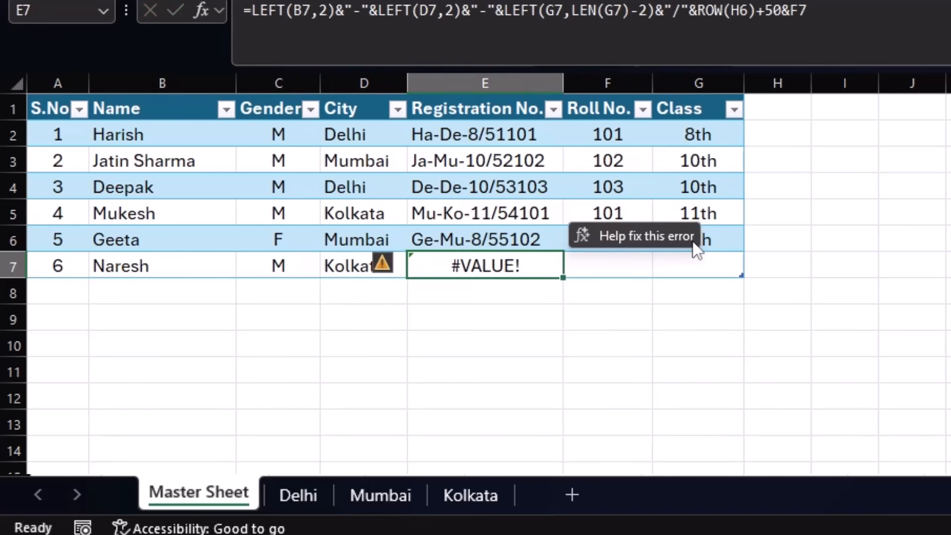
pyautogui.press('Tab')
pyautogui.write('10')
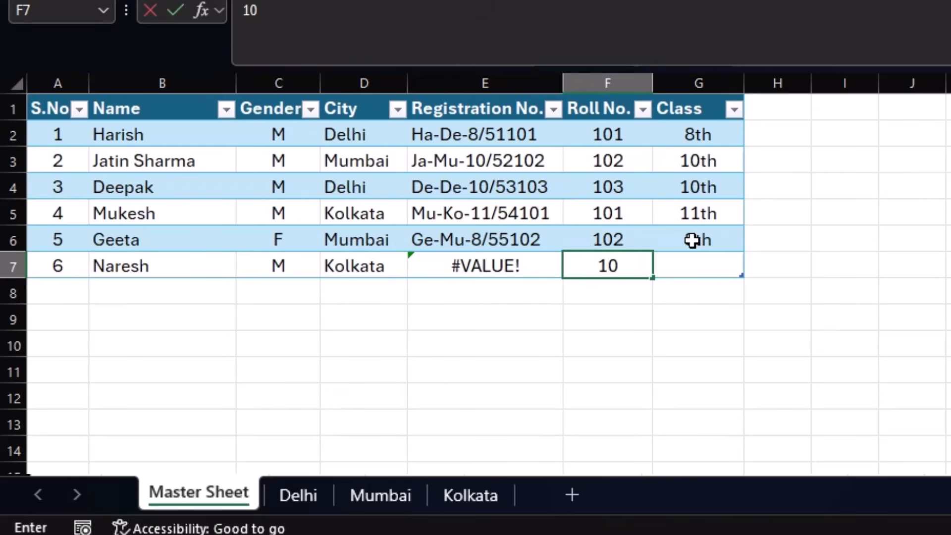
pyautogui.write('2')
pyautogui.press('Tab')
pyautogui.write('11th')
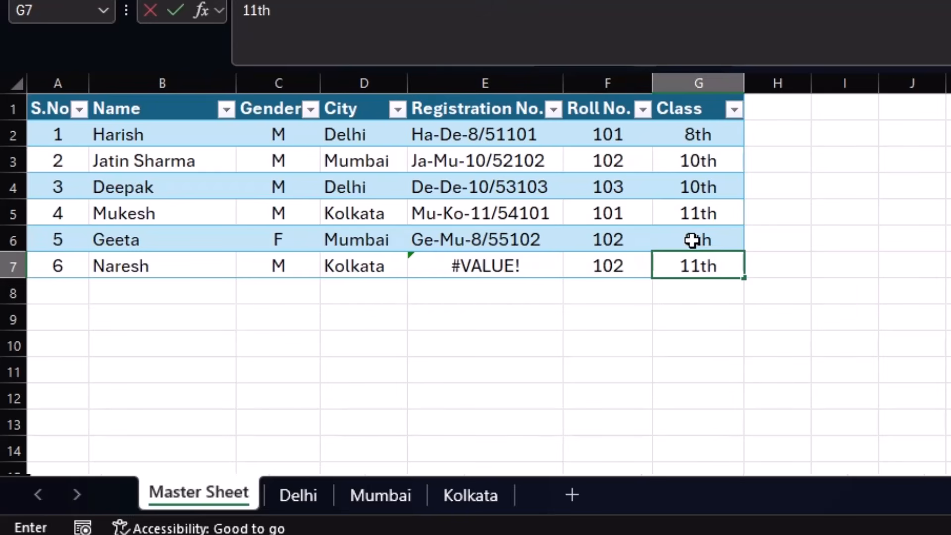
pyautogui.press('Return')
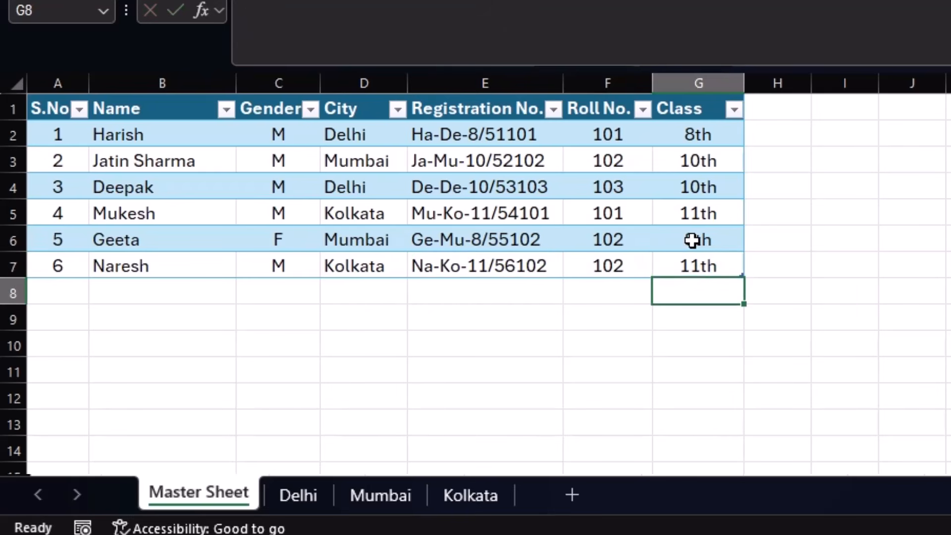
pyautogui.click(590, 370)
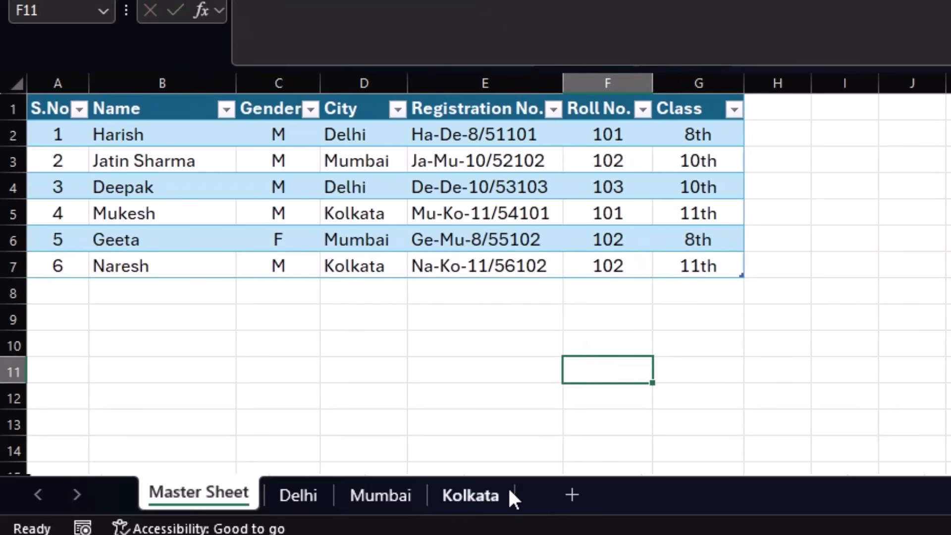
# Check the refreshed Kolkata sheet for the added student, look over Mumbai and Delhi, and return to the Master Sheet
pyautogui.click(479, 494)
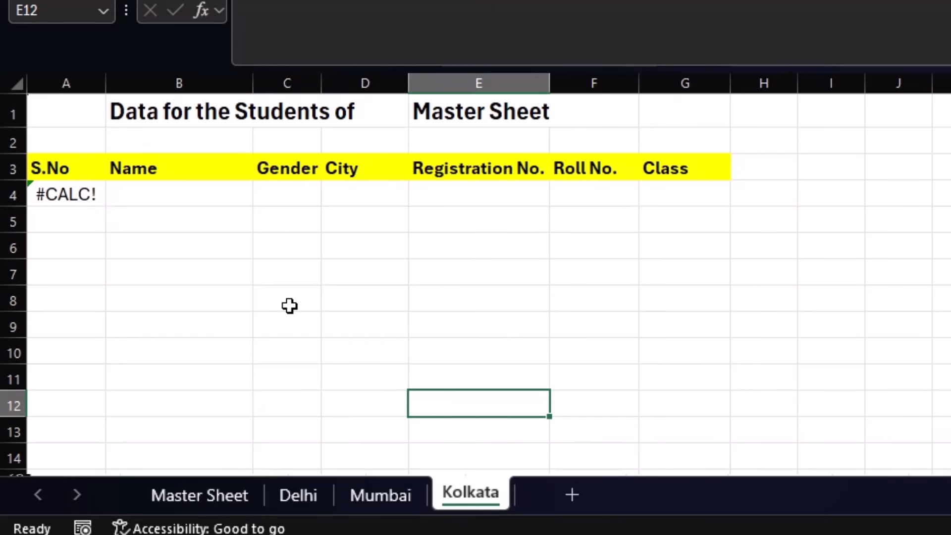
pyautogui.click(317, 274)
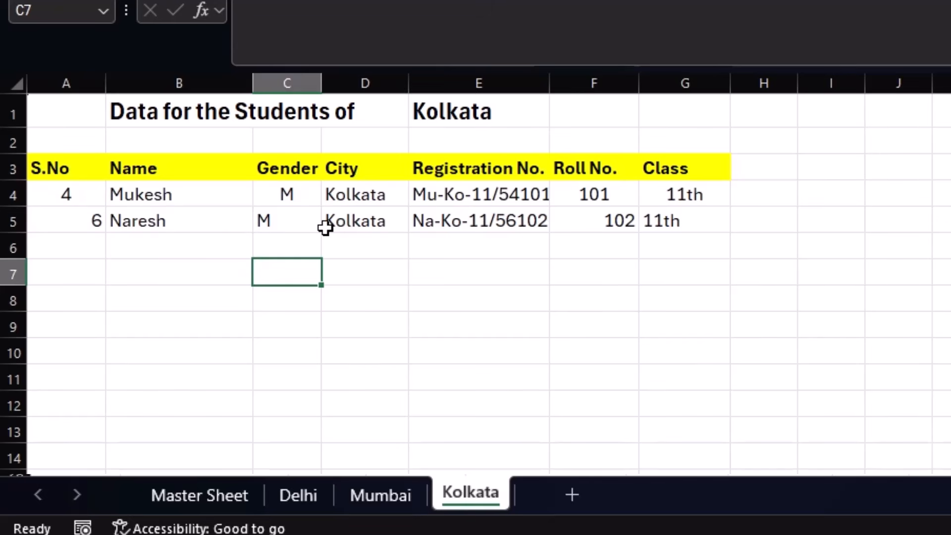
pyautogui.click(382, 496)
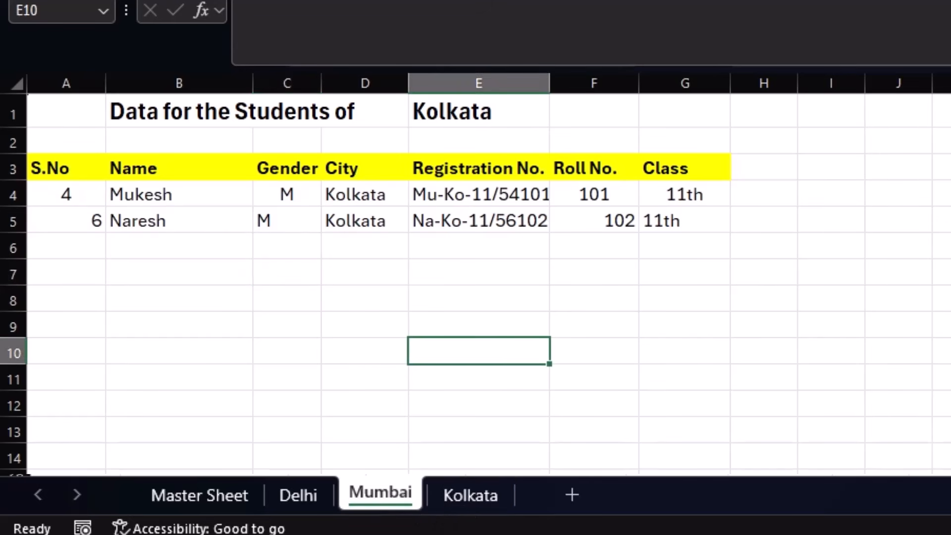
pyautogui.click(294, 495)
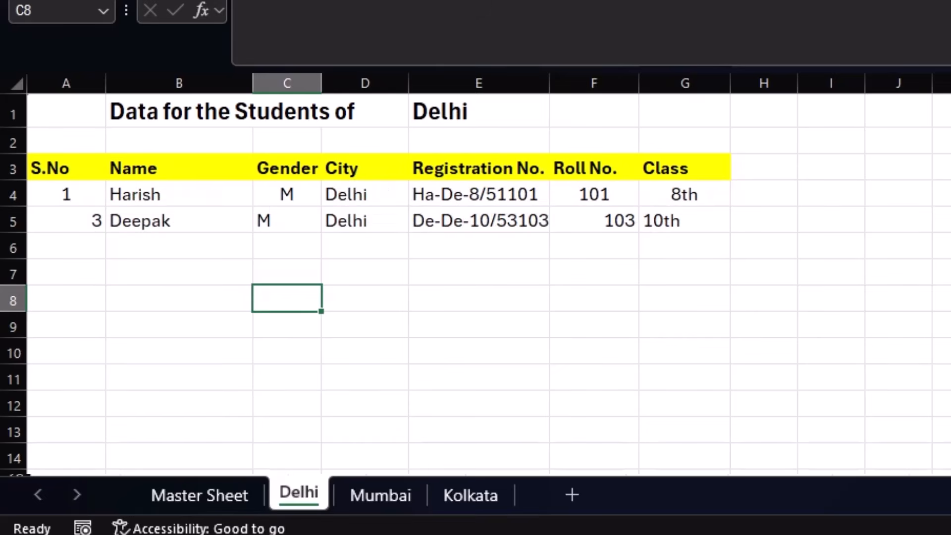
pyautogui.click(203, 493)
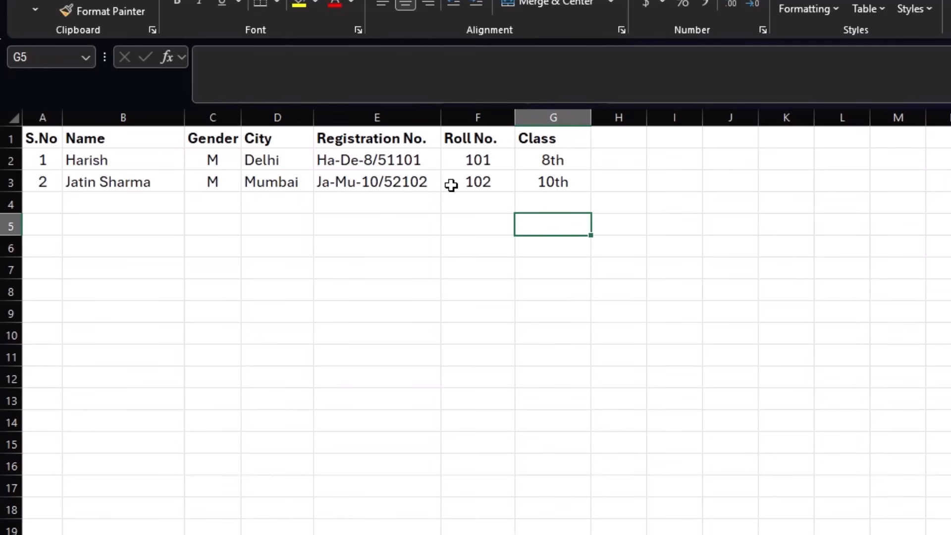
# Convert the student range A1:G3 into a table with headers and inspect the registration number formula in E2
pyautogui.moveTo(44, 138); pyautogui.dragTo(535, 179)
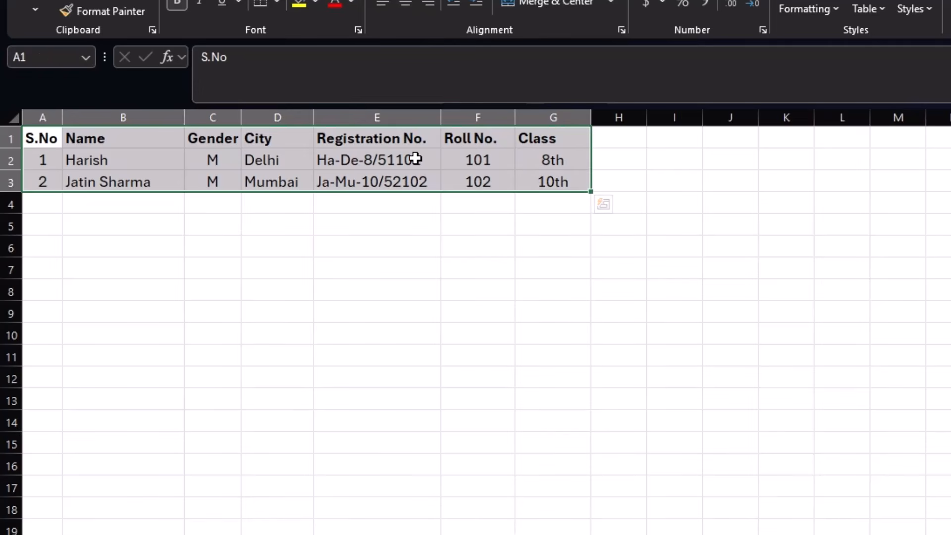
pyautogui.hotkey('ctrl', 't')
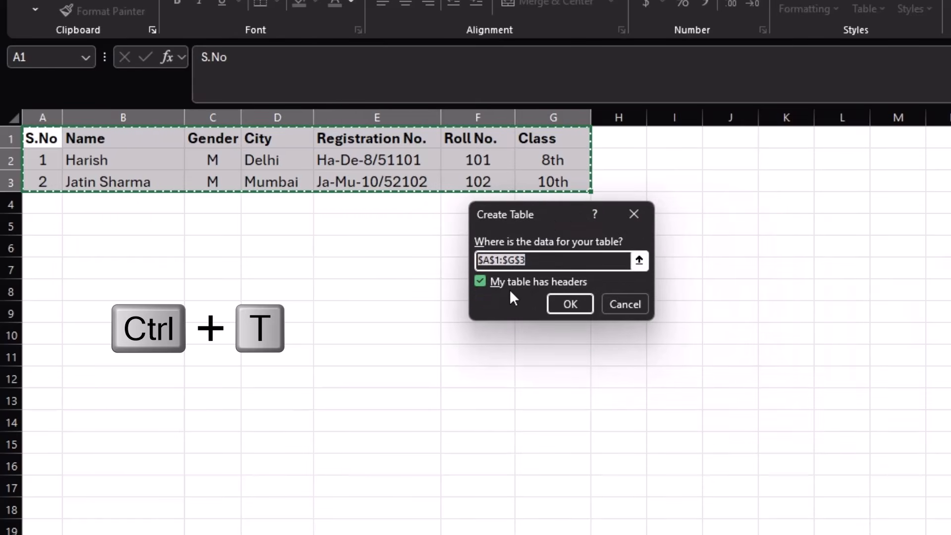
pyautogui.click(564, 310)
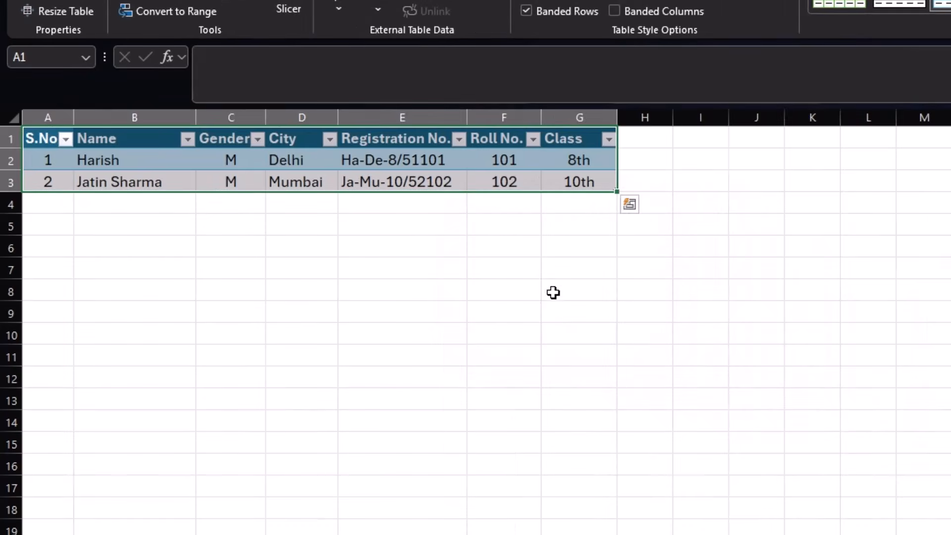
pyautogui.click(413, 158)
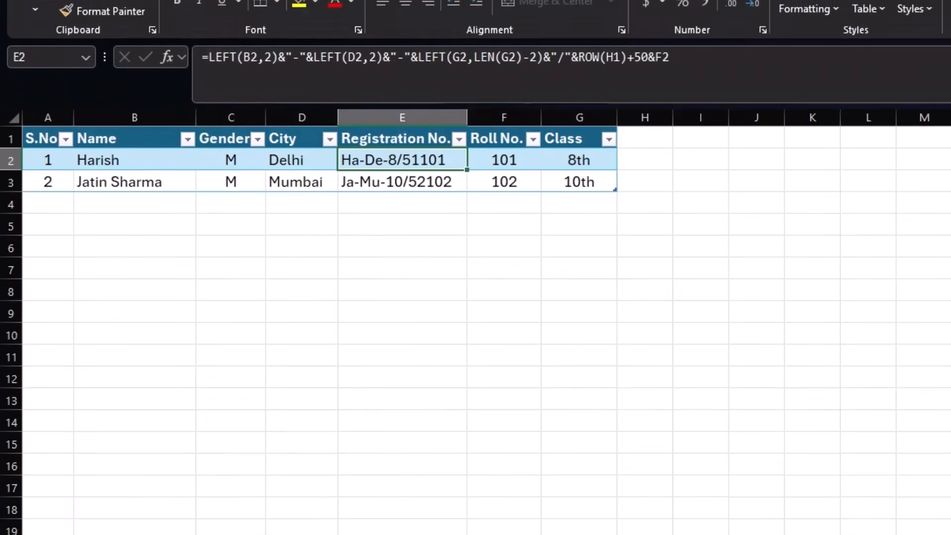
# On the Delhi sheet, make the headers in A3:G3 bold with a yellow fill and inspect the formula in E1
pyautogui.click(217, 533)
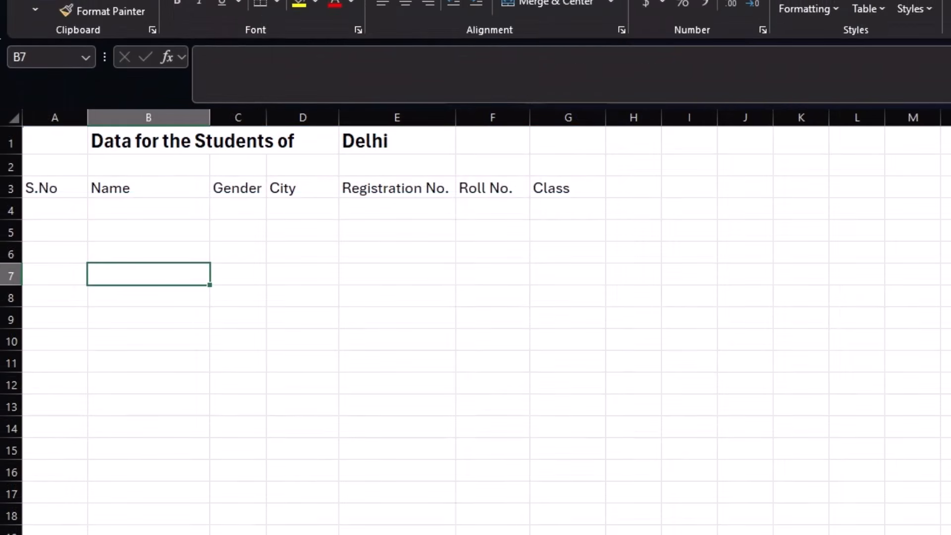
pyautogui.click(290, 251)
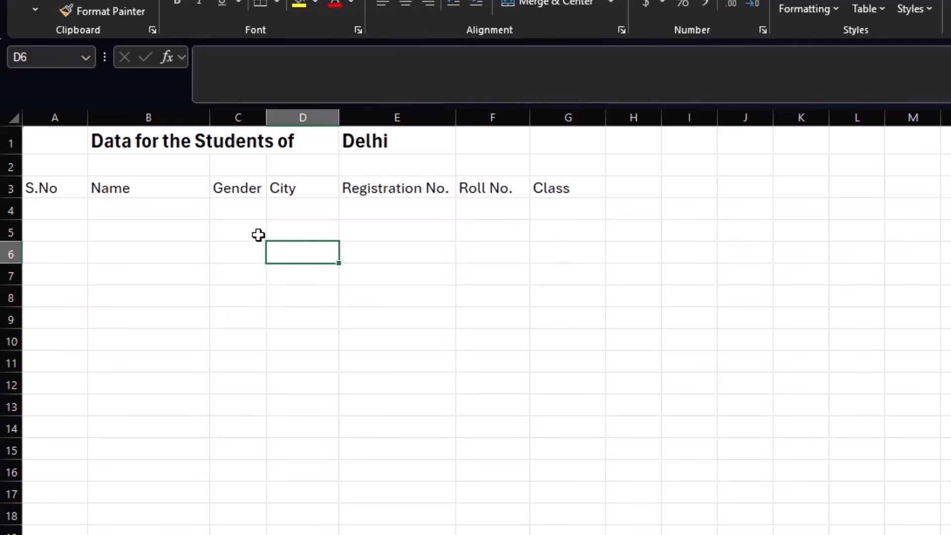
pyautogui.moveTo(47, 187); pyautogui.dragTo(550, 179)
pyautogui.hotkey('ctrl', 'b')
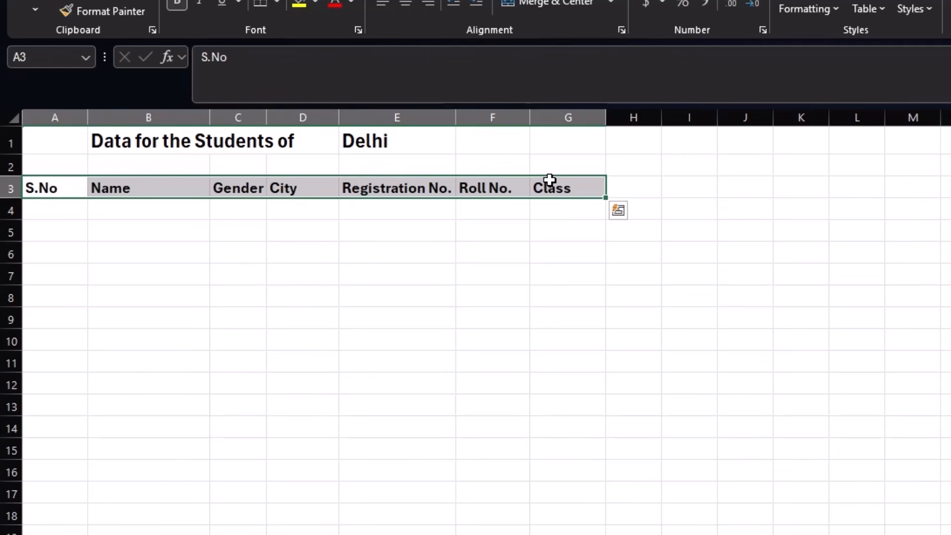
pyautogui.click(299, 4)
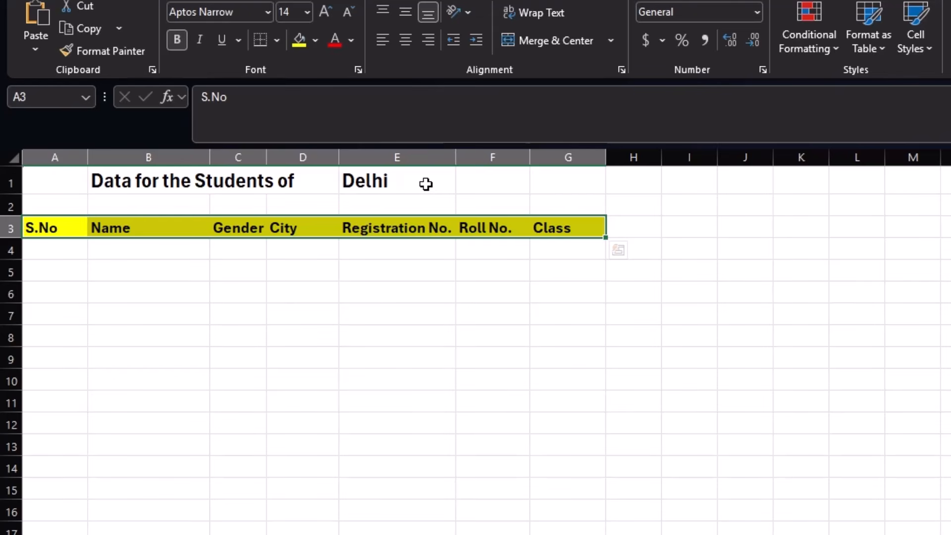
pyautogui.click(426, 184)
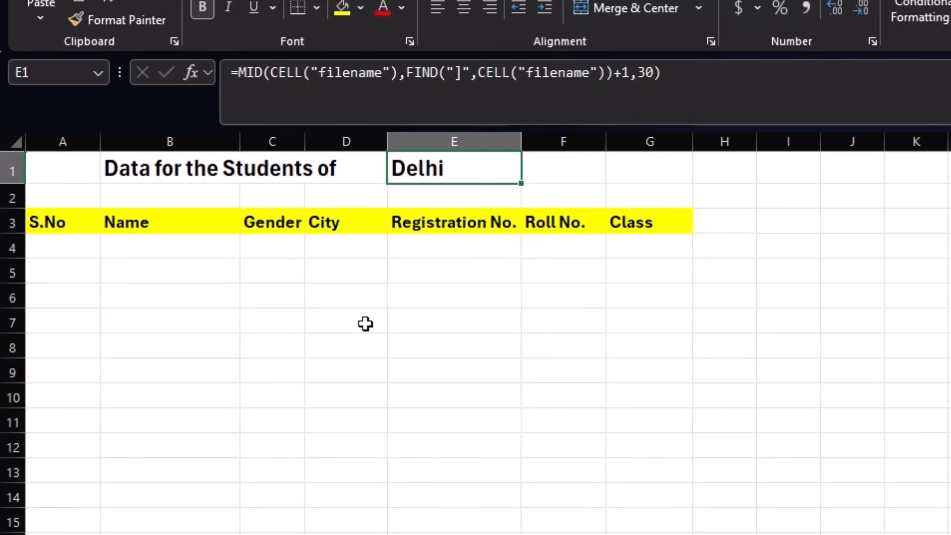
# In A4 of the Delhi sheet, enter =FILTER(Table1,Table1[City]=Delhi!E1), referencing the Master Sheet table and the city name in E1
pyautogui.click(72, 249)
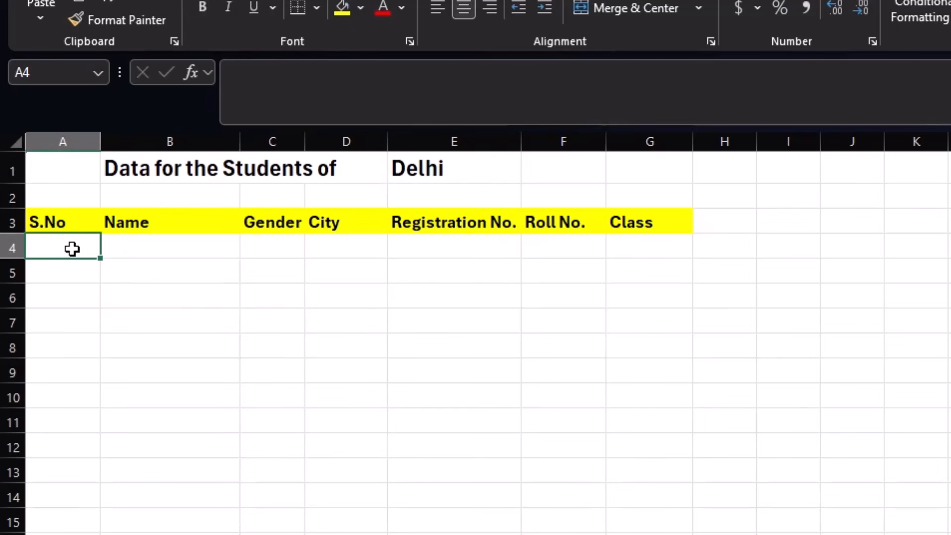
pyautogui.write('=filter(')
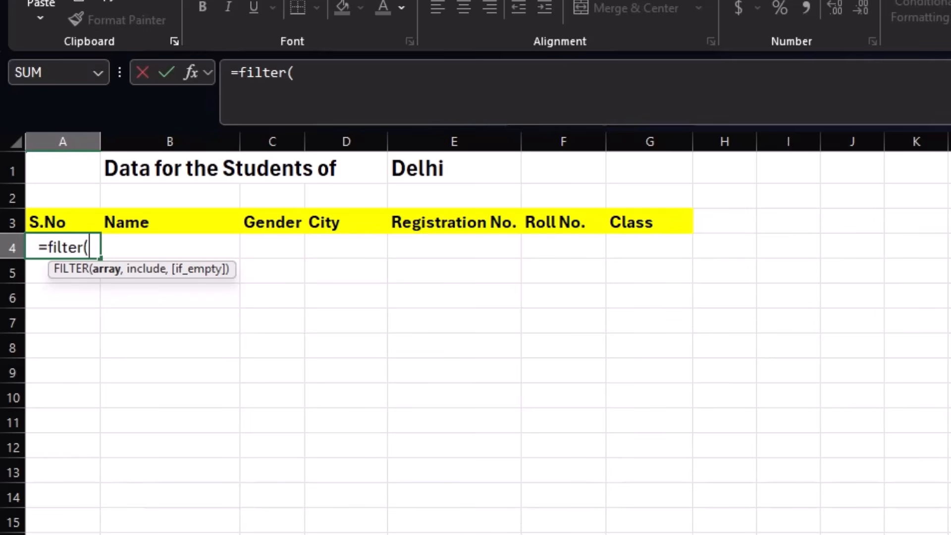
pyautogui.hotkey('ctrl', 'pageup')
pyautogui.moveTo(53, 186); pyautogui.dragTo(654, 206)
pyautogui.write(',')
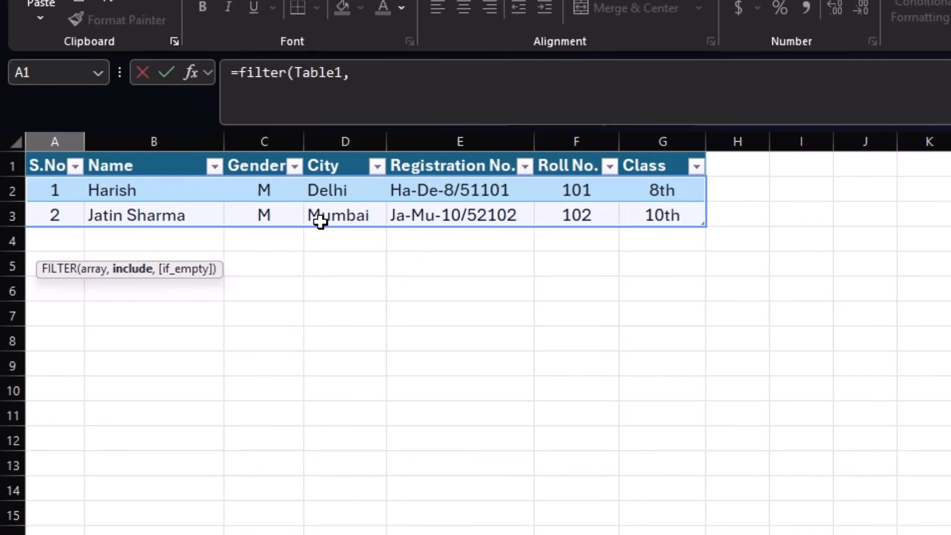
pyautogui.moveTo(333, 187); pyautogui.dragTo(335, 209)
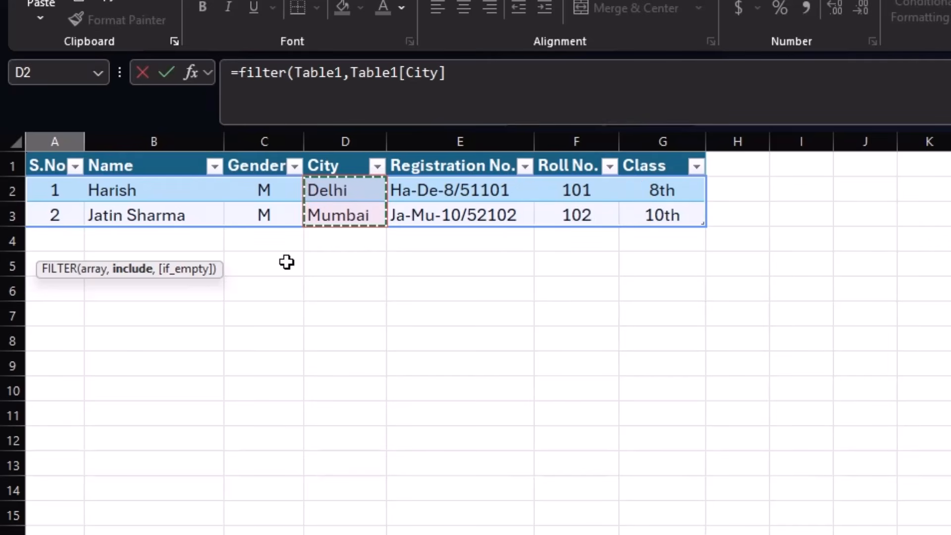
pyautogui.write('=')
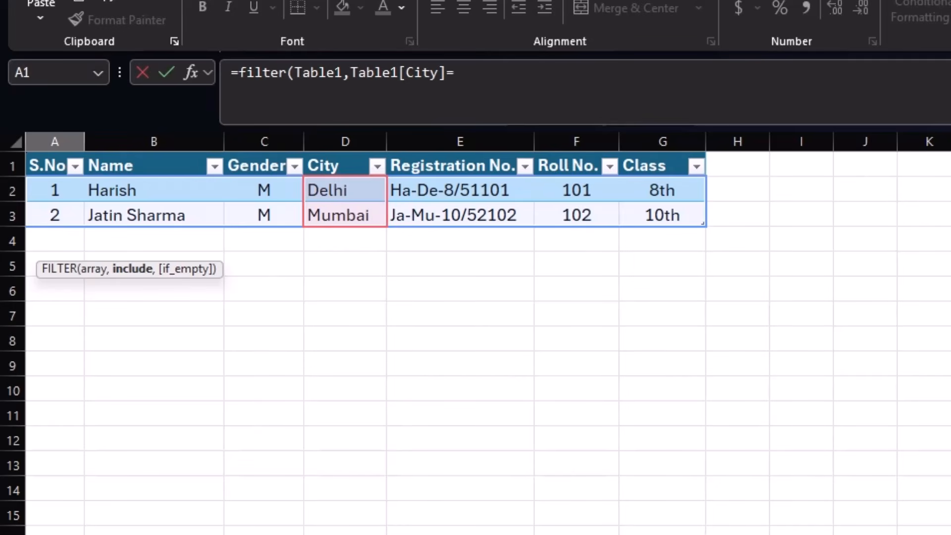
pyautogui.hotkey('ctrl', 'pagedown')
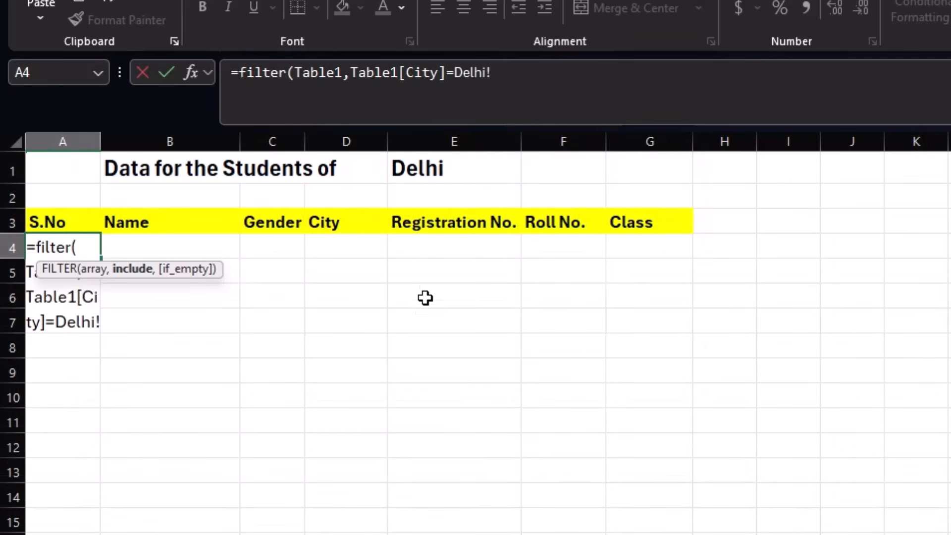
pyautogui.click(447, 166)
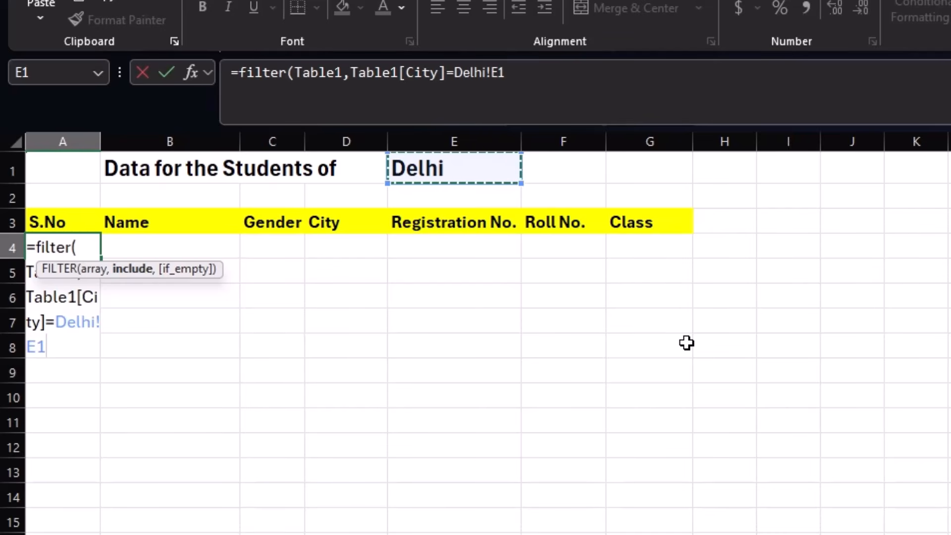
pyautogui.write(')')
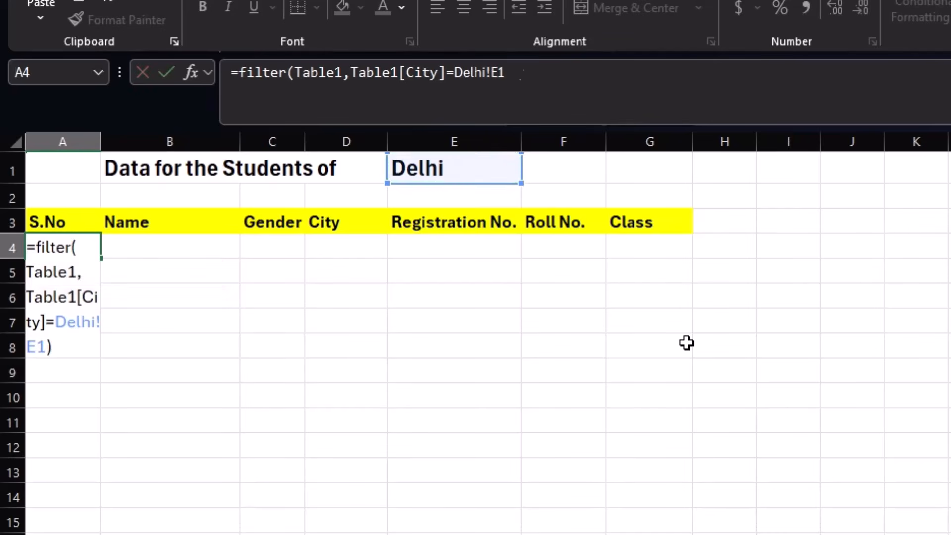
pyautogui.press('Return')
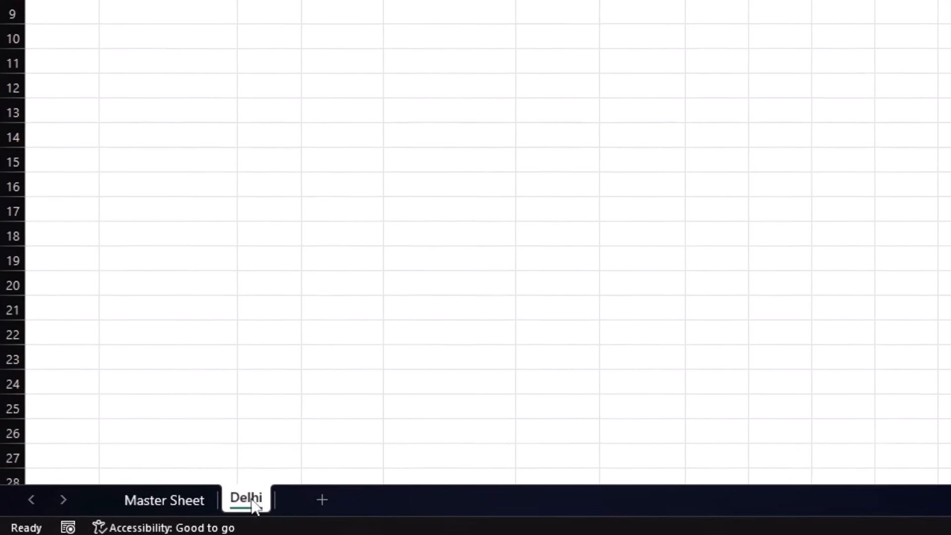
# Create a copy of the Delhi sheet at the end of the workbook
pyautogui.rightClick(256, 505)
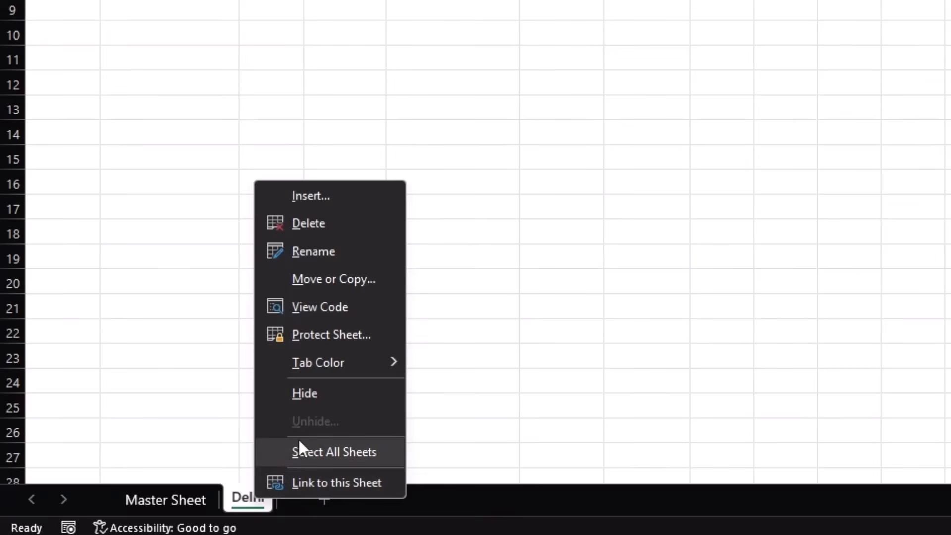
pyautogui.click(331, 279)
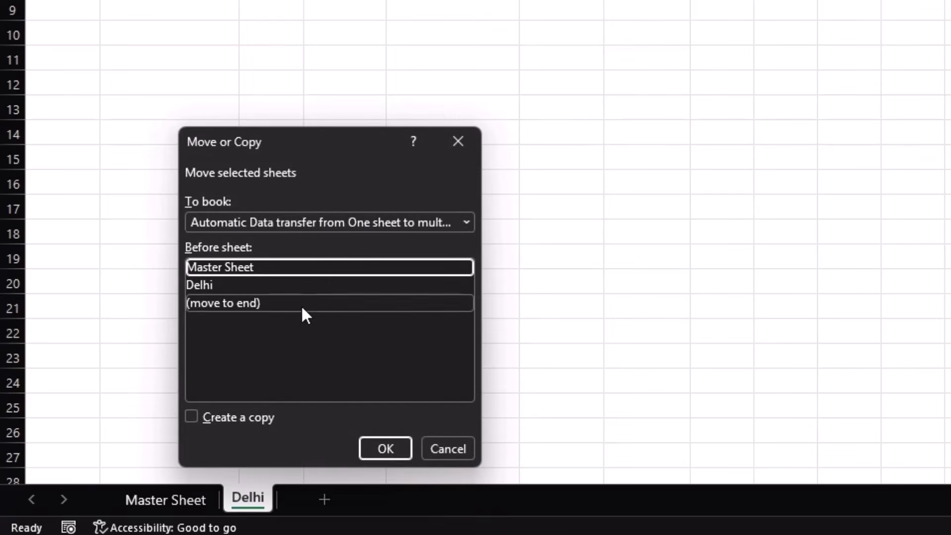
pyautogui.click(246, 304)
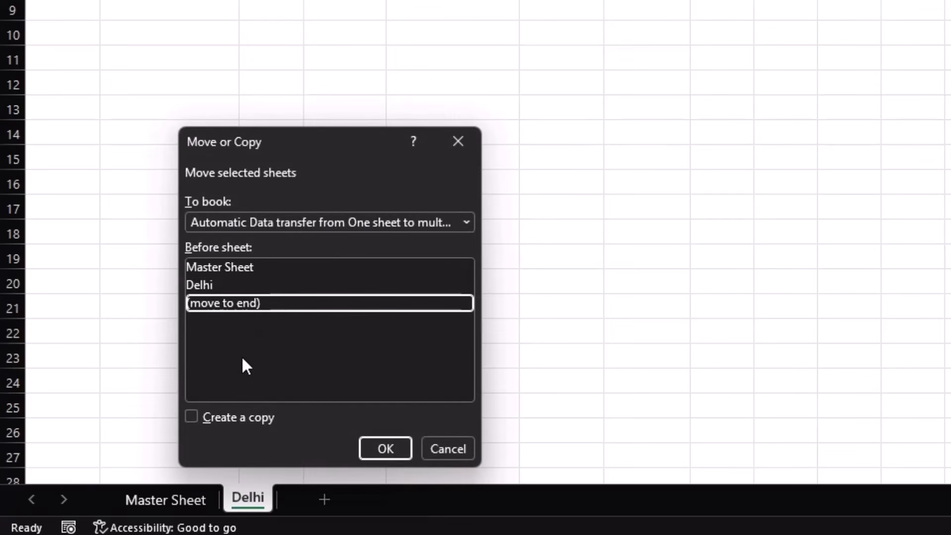
pyautogui.click(192, 419)
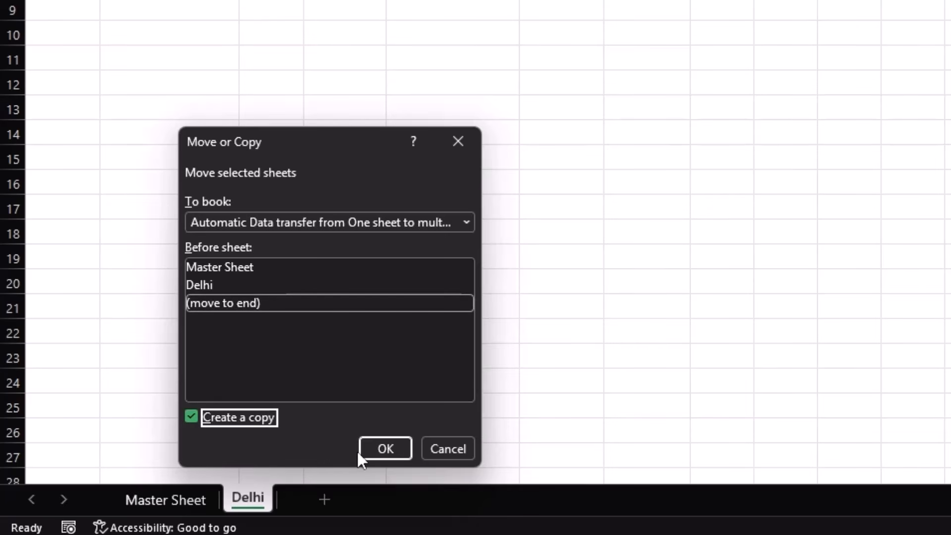
pyautogui.click(381, 448)
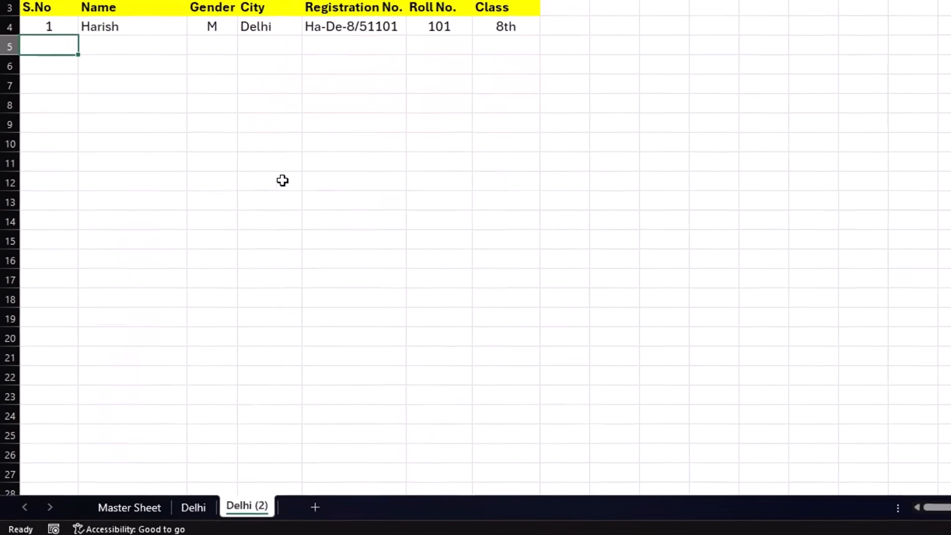
# Rename the copied sheet as Mumbai and check its city heading and filtered student row
pyautogui.doubleClick(251, 506)
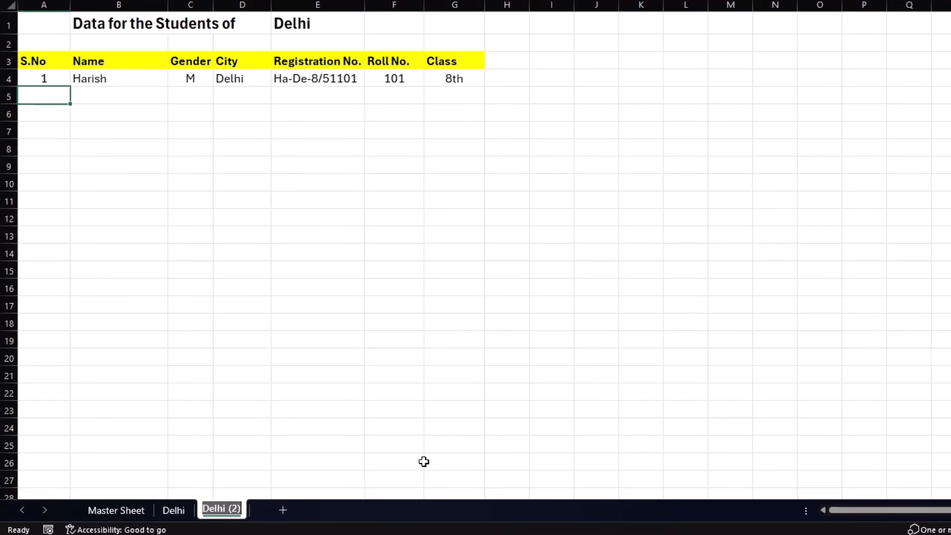
pyautogui.write('Mumbai')
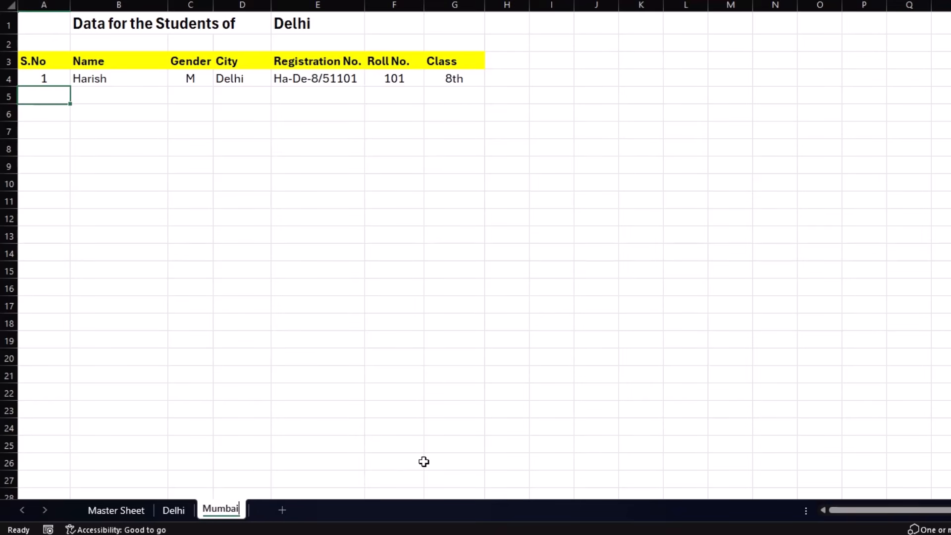
pyautogui.press('Return')
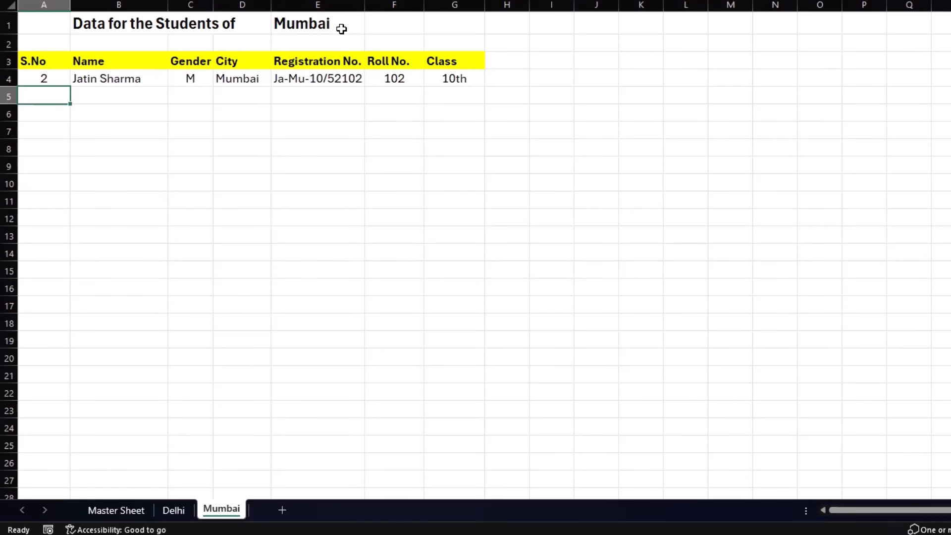
pyautogui.click(105, 79)
pyautogui.click(294, 113)
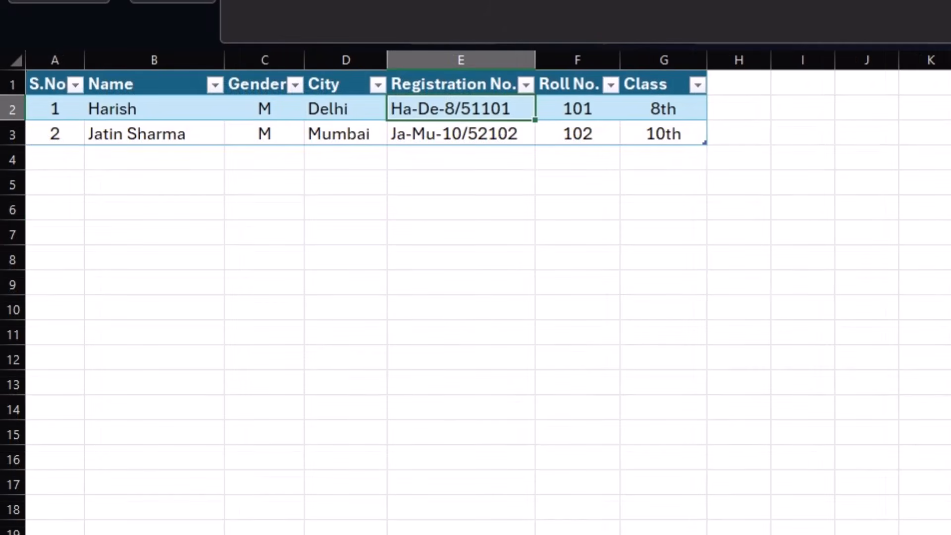
# Add a row to the Master Sheet table with S.No 3, the new student's name and gender M
pyautogui.click(661, 133)
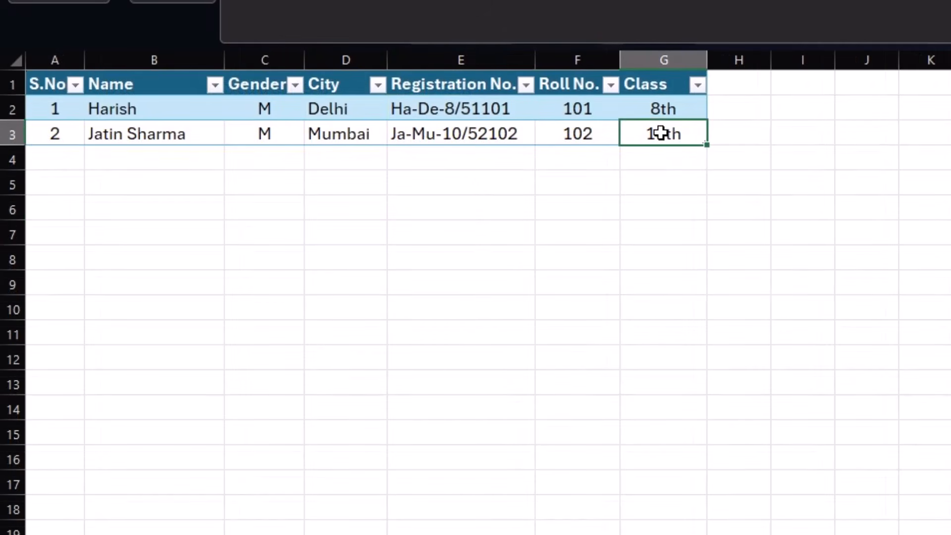
pyautogui.press('Tab')
pyautogui.write('3')
pyautogui.press('Tab')
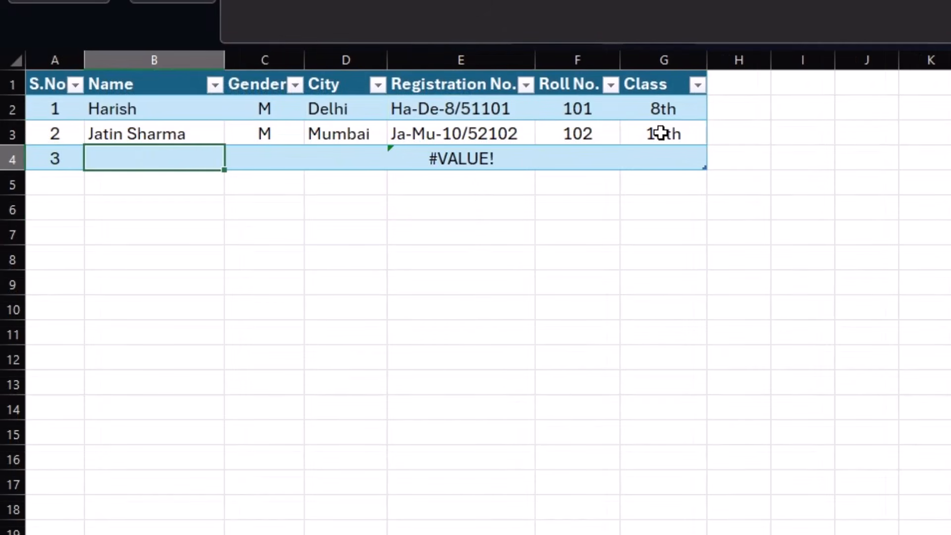
pyautogui.write('Deepak')
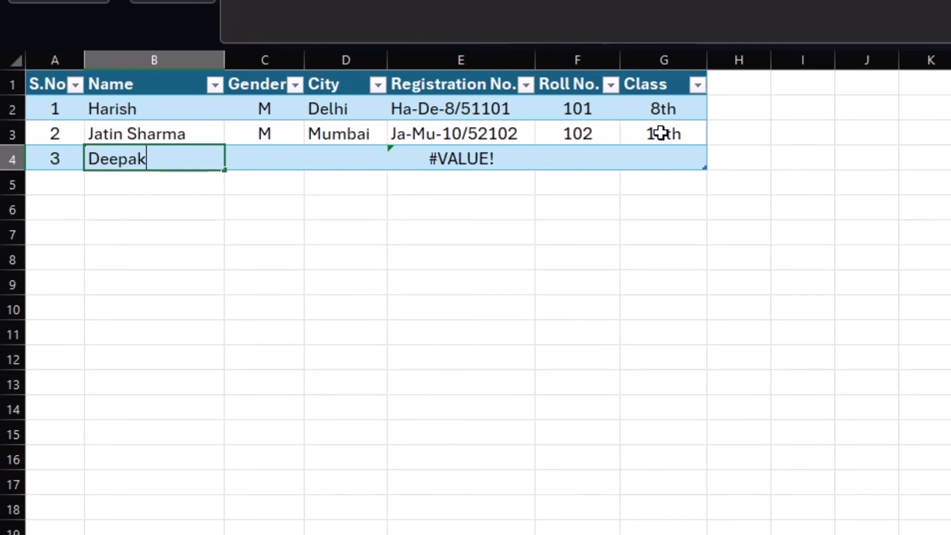
pyautogui.press('Tab')
pyautogui.write('M')
pyautogui.press('Tab')
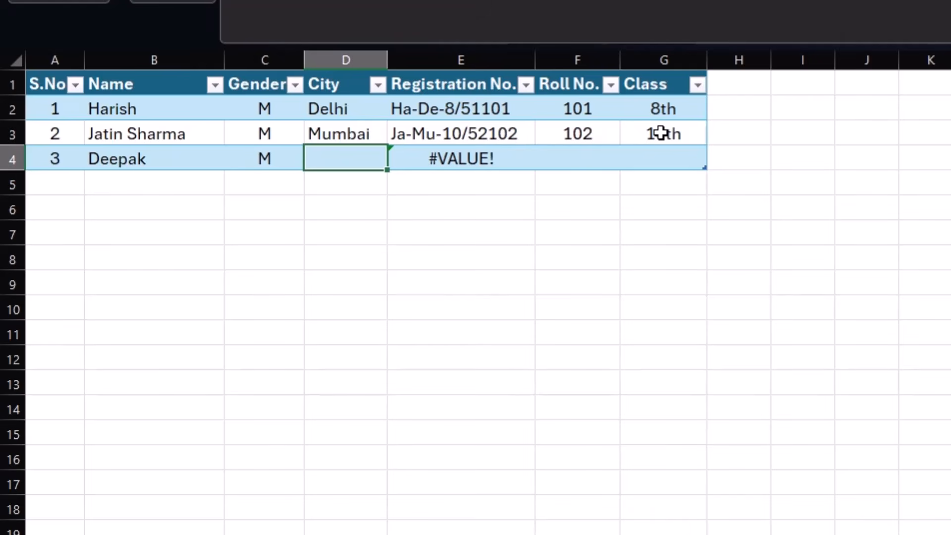
# Complete the new student's row with city Delhi, Roll No. 103 and the class copied from the row above, keeping the registration number formula
pyautogui.write('d')
pyautogui.press('Tab')
pyautogui.press('Tab')
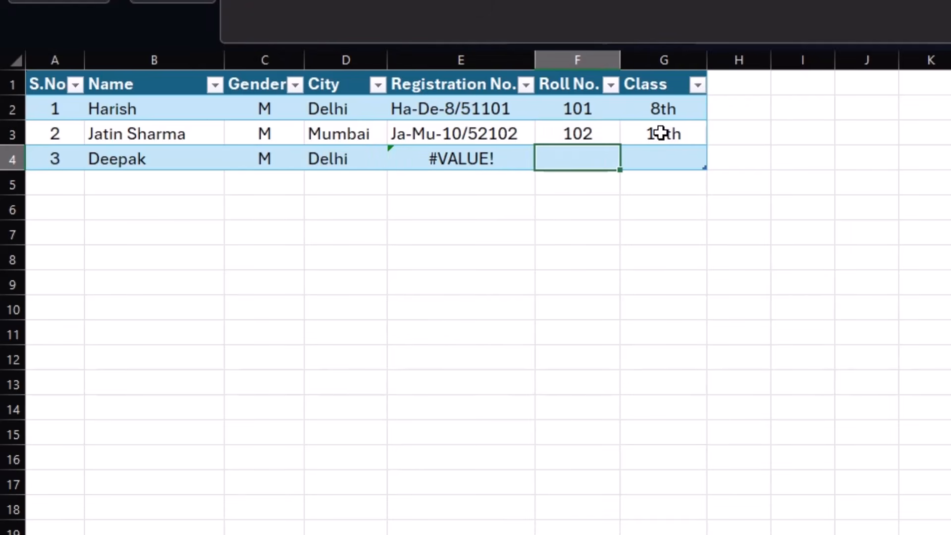
pyautogui.write('103')
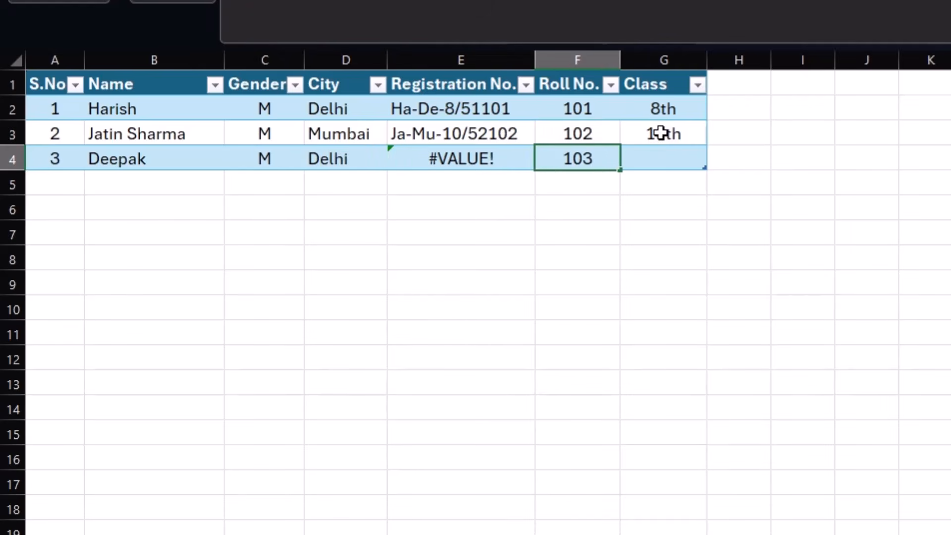
pyautogui.press('Tab')
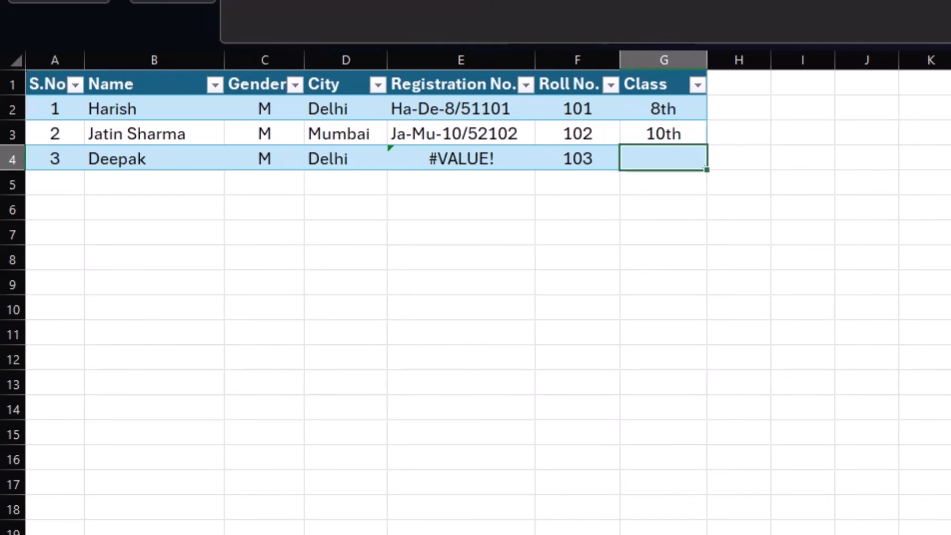
pyautogui.hotkey('ctrl', 'd')
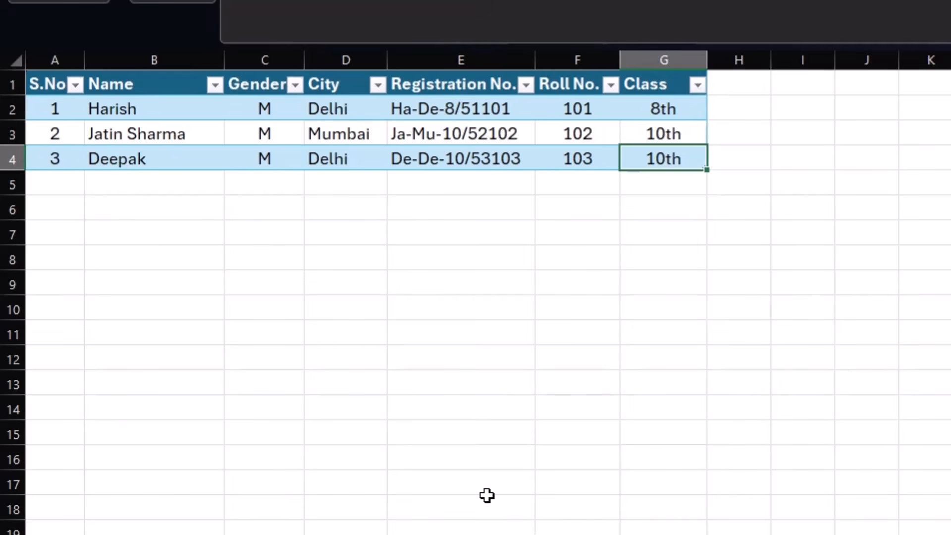
# Compare the city headings and lists on the Delhi and Mumbai sheets, and recalculate the workbook from the Delhi sheet
pyautogui.hotkey('ctrl', 'pagedown')
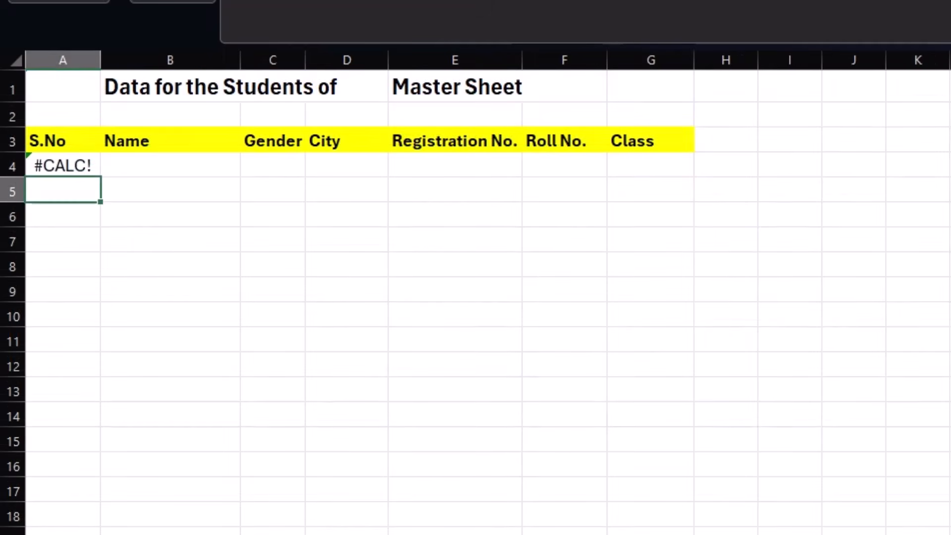
pyautogui.click(650, 86)
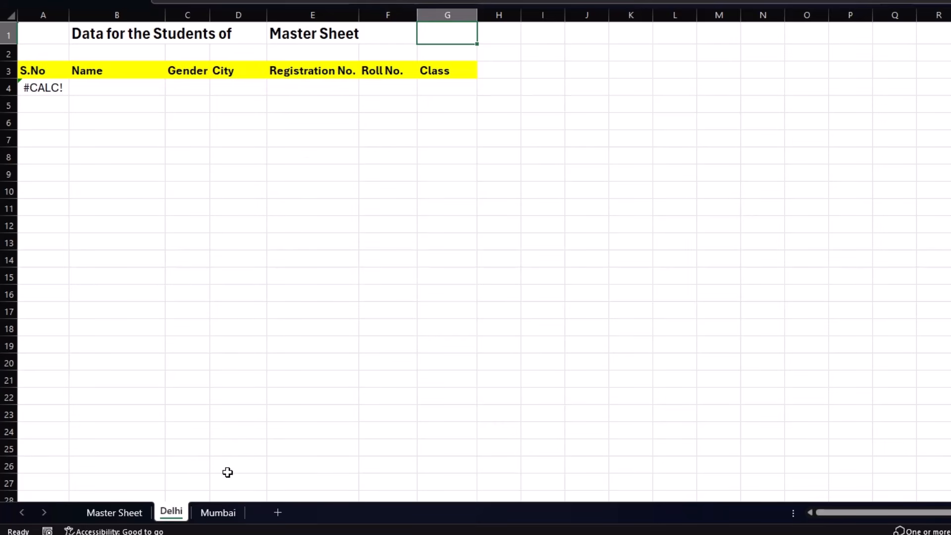
pyautogui.click(219, 513)
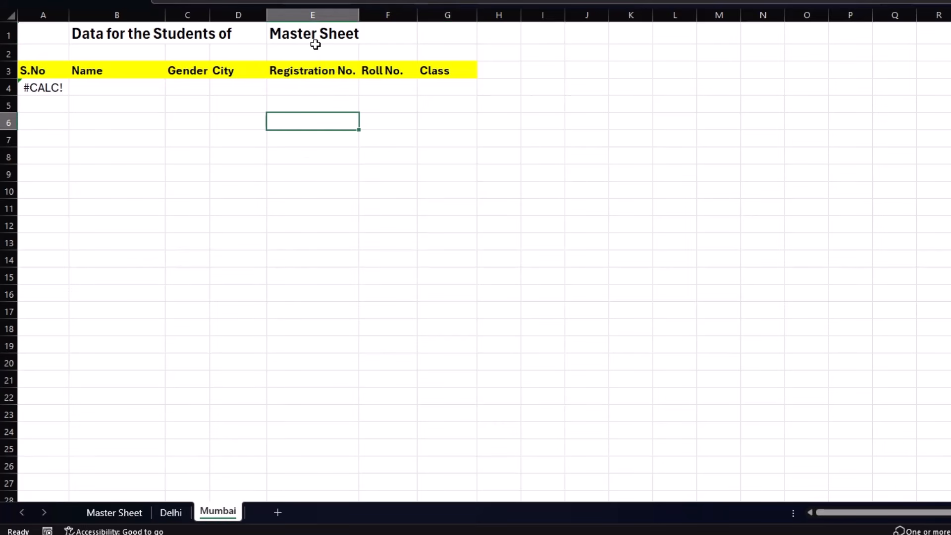
pyautogui.click(173, 513)
pyautogui.click(168, 133)
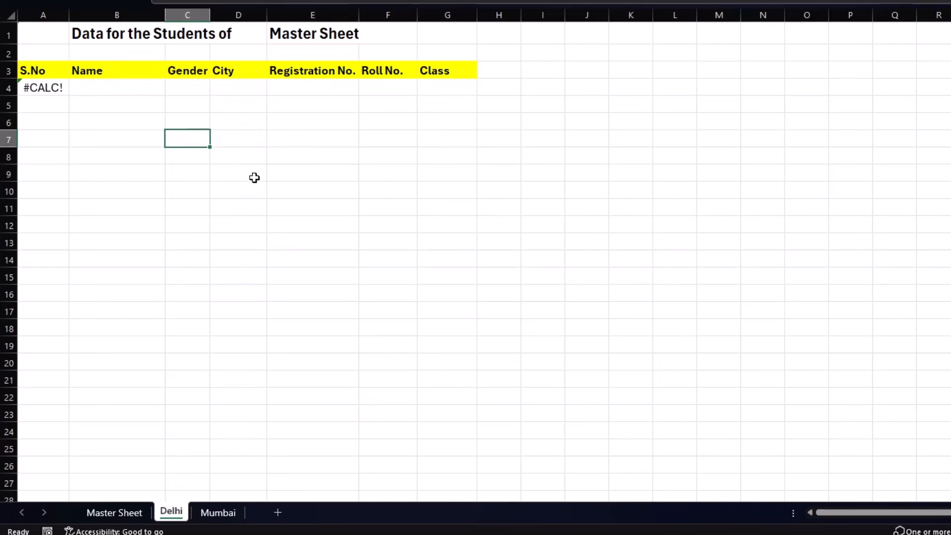
pyautogui.press('F9')
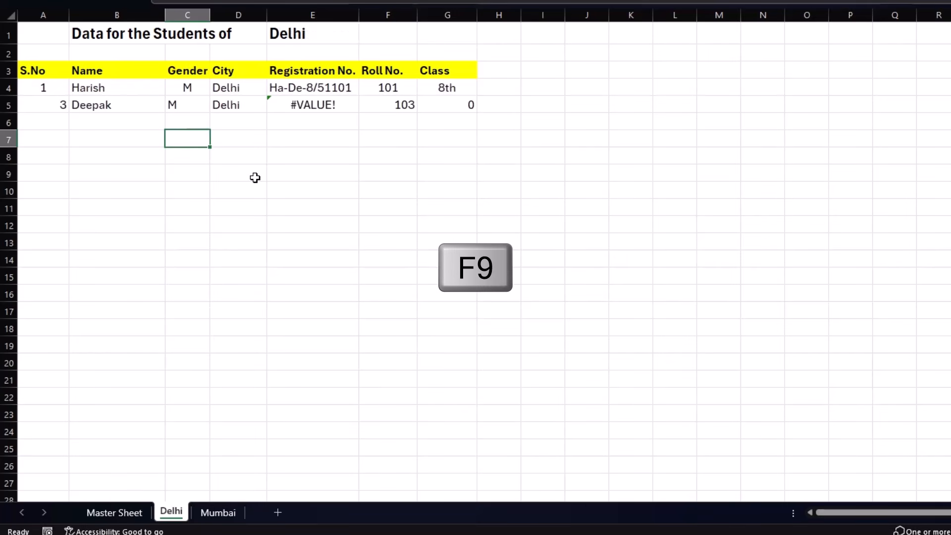
# Create a copy of the Mumbai sheet at the end of the workbook
pyautogui.click(226, 513)
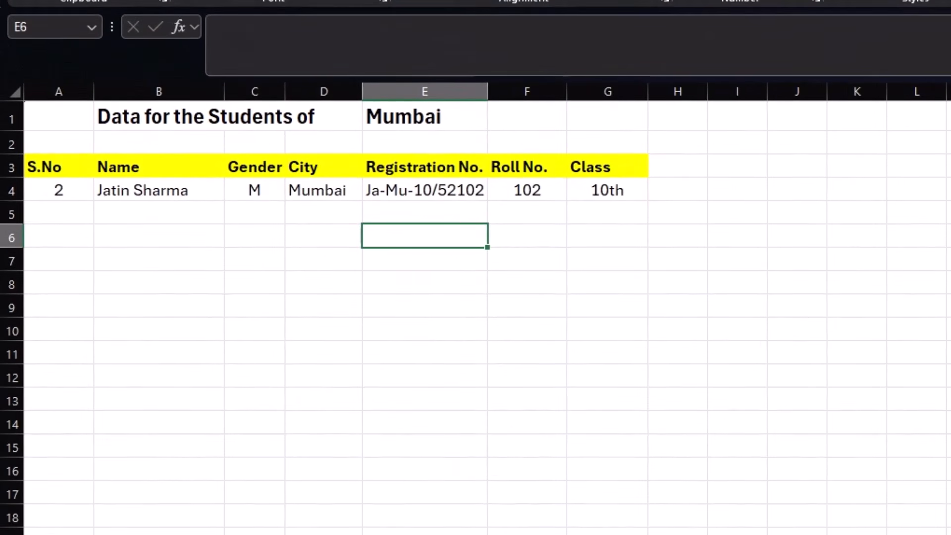
pyautogui.rightClick(303, 534)
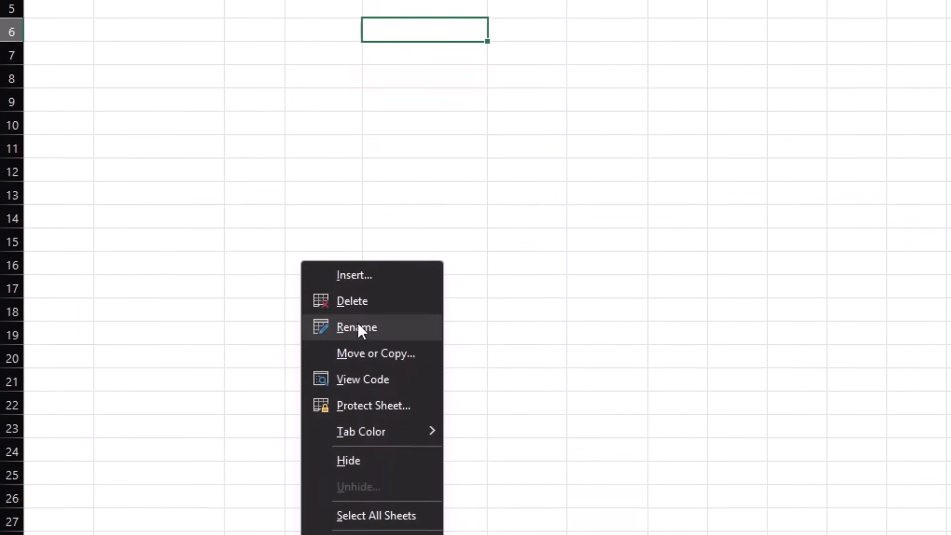
pyautogui.click(357, 353)
pyautogui.click(279, 394)
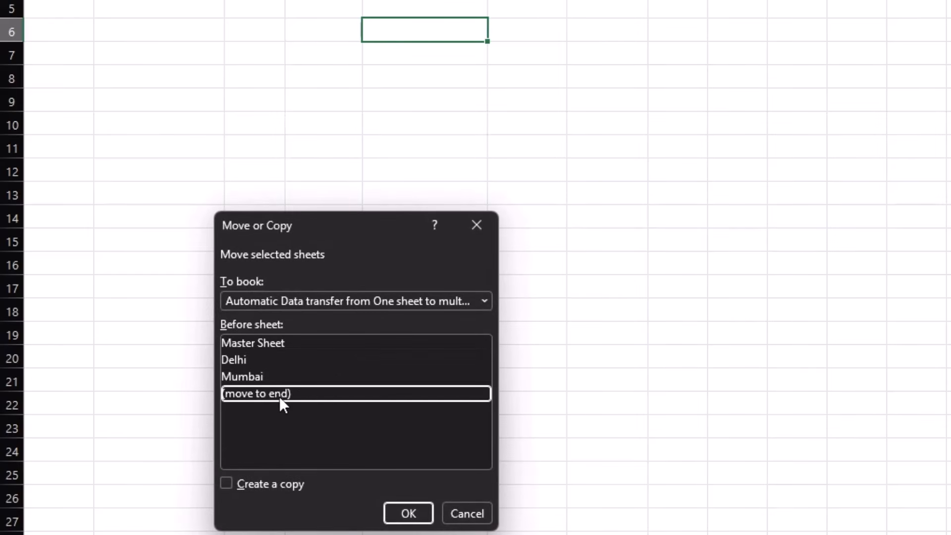
pyautogui.click(252, 484)
pyautogui.click(392, 514)
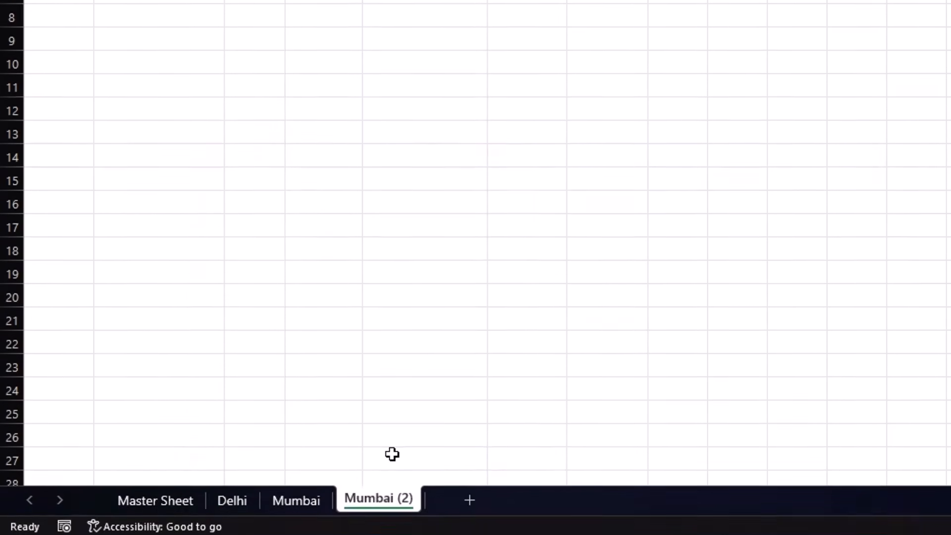
# Rename the copied Mumbai sheet as Kolkata
pyautogui.doubleClick(375, 500)
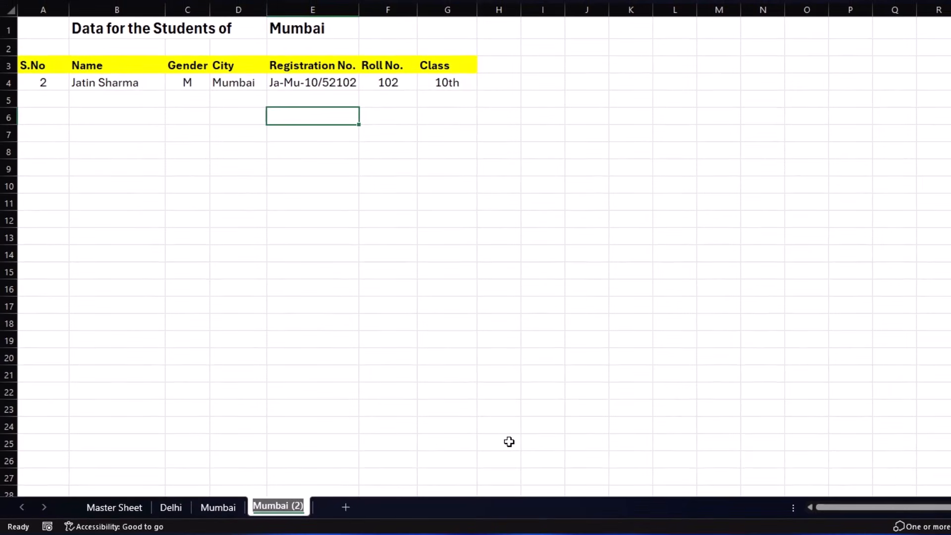
pyautogui.write('K')
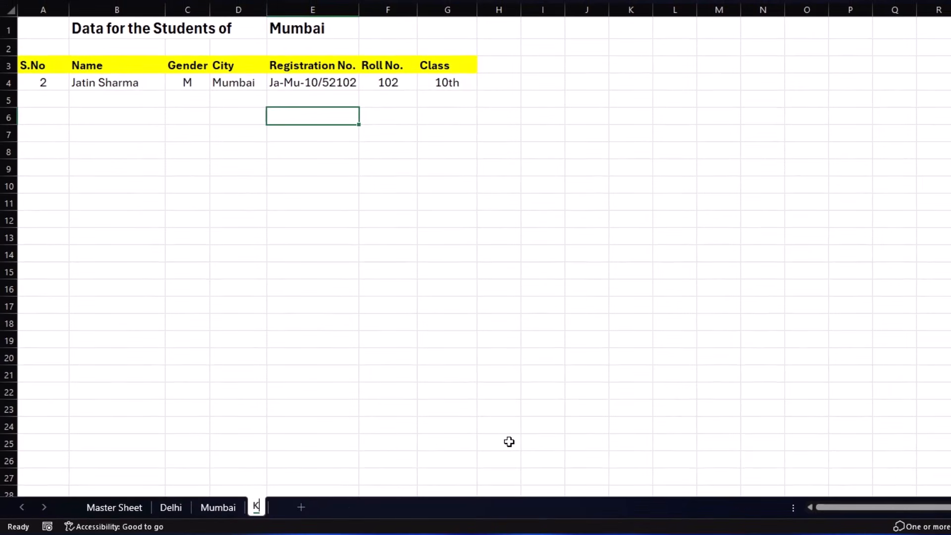
pyautogui.write('olkata')
pyautogui.press('Return')
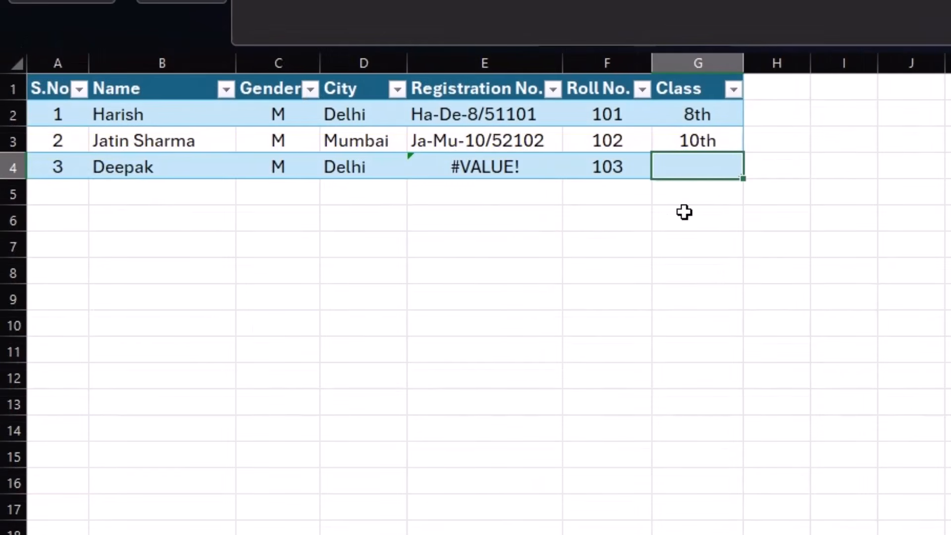
# Add a row to the Master Sheet table with S.No 4, the new student's name and gender M
pyautogui.press('Tab')
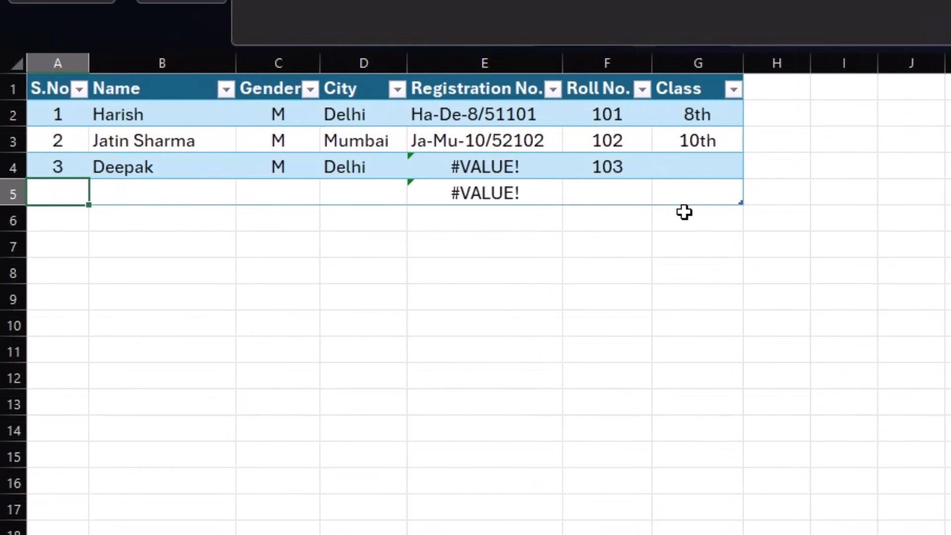
pyautogui.write('4')
pyautogui.press('Tab')
pyautogui.write('Mukesh')
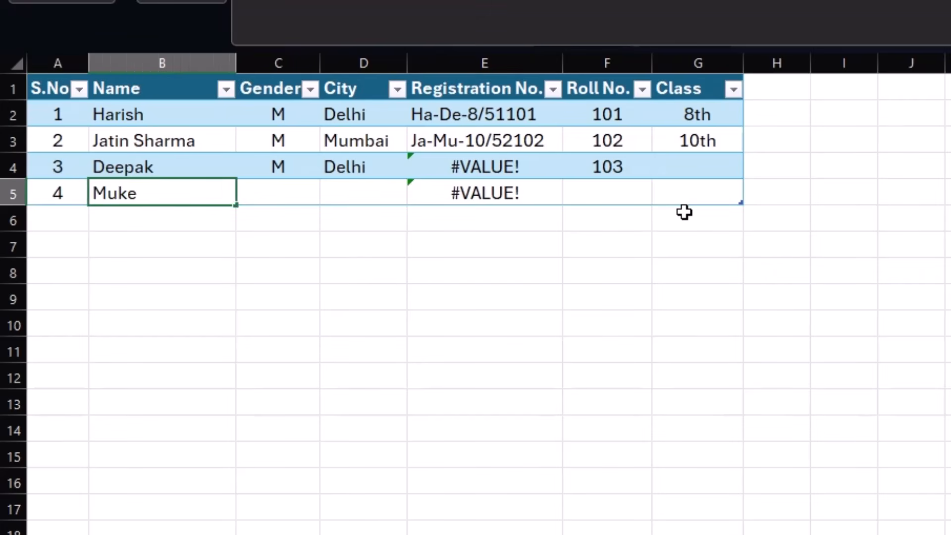
pyautogui.press('Tab')
pyautogui.write('M')
pyautogui.press('Tab')
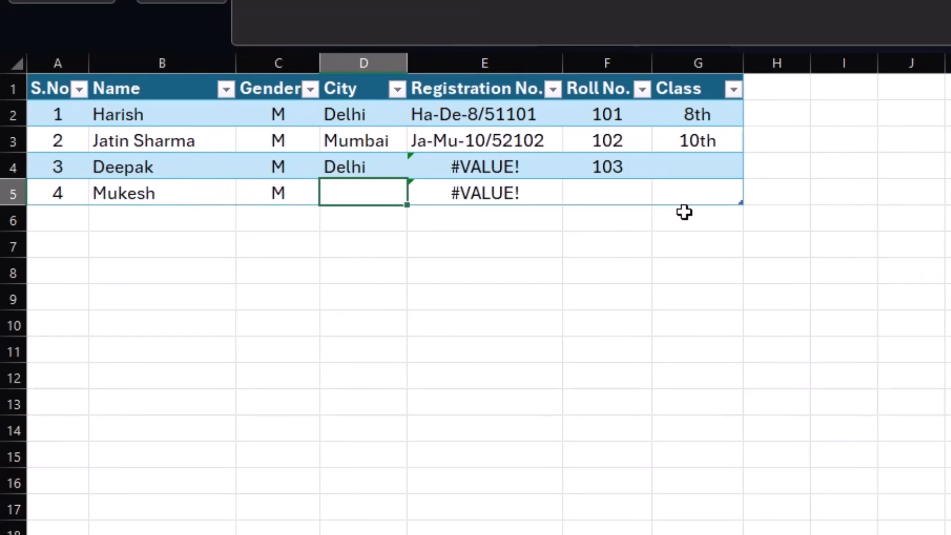
# Complete the S.No 4 row with city Kolkata, Roll No. 101 and class 11th, keeping the registration number formula
pyautogui.write('Kolkata')
pyautogui.press('Tab')
pyautogui.press('Tab')
pyautogui.write('101')
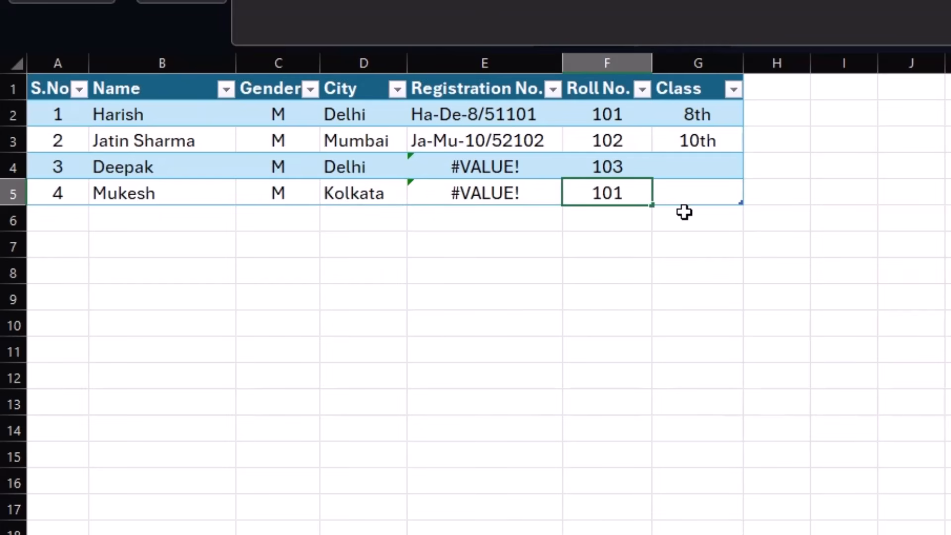
pyautogui.press('Tab')
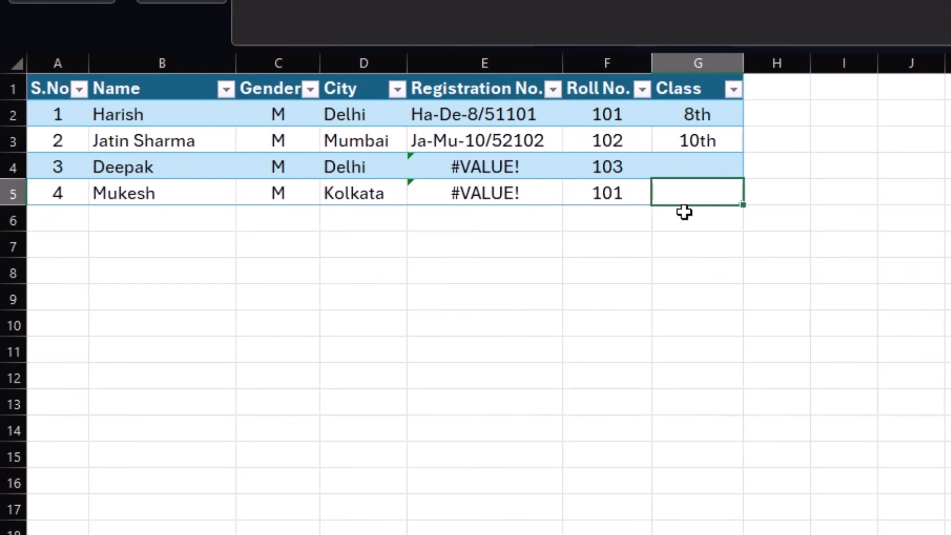
pyautogui.write('11th')
pyautogui.press('Return')
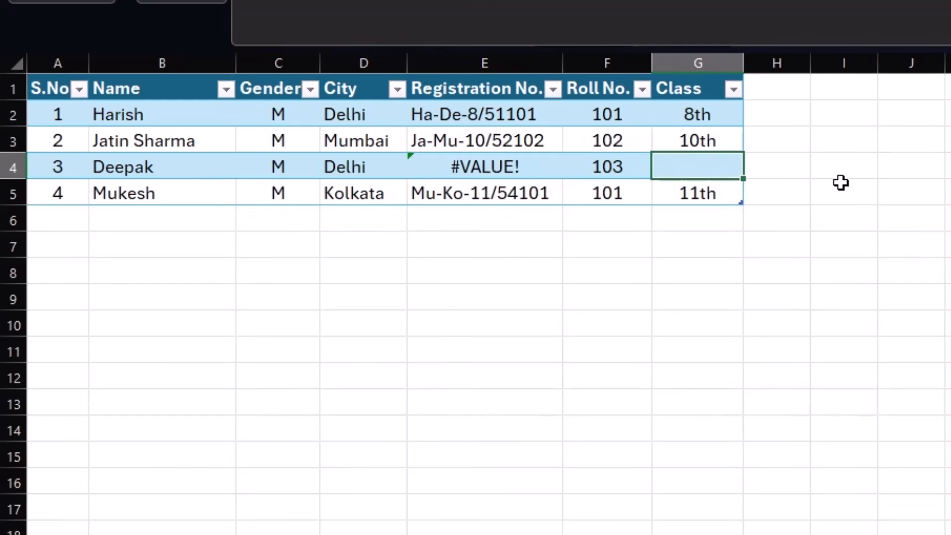
# Restore class 10th in the Master Sheet's S.No 3 row and check the Delhi and Mumbai sheets
pyautogui.hotkey('ctrl', 'z')
pyautogui.click(822, 214)
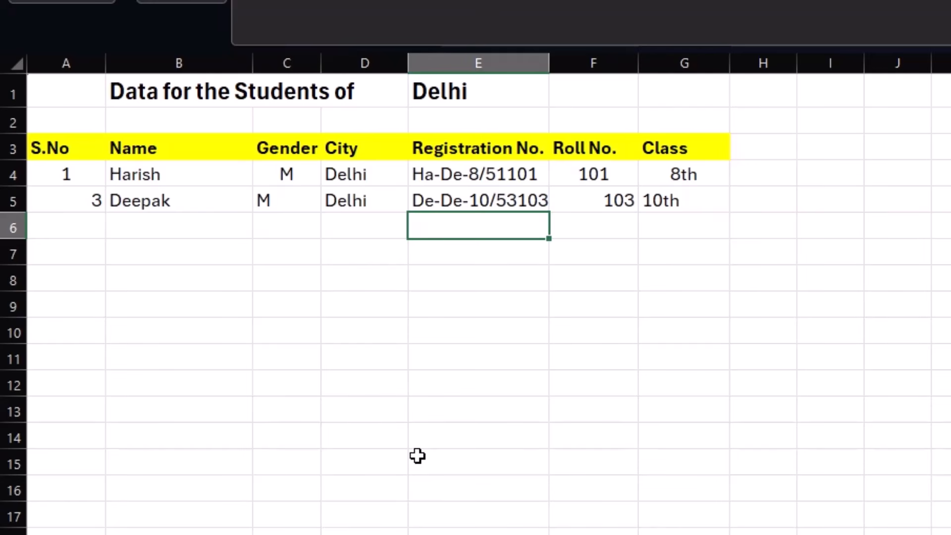
pyautogui.click(427, 382)
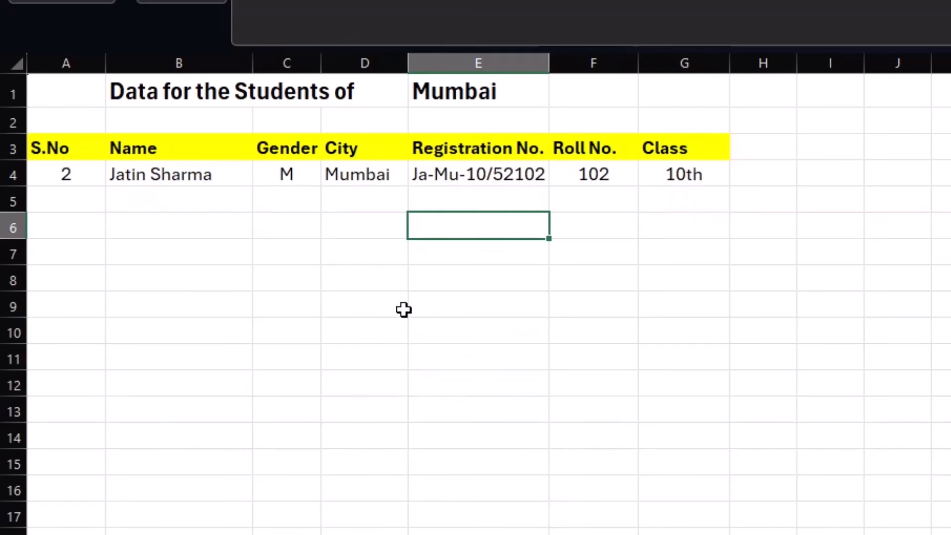
pyautogui.click(403, 309)
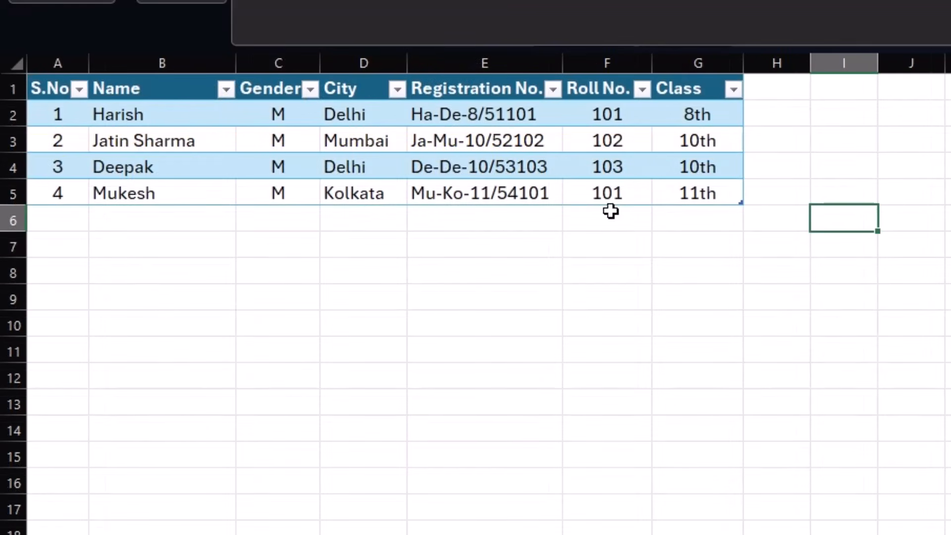
# Add another row to the Master Sheet table with S.No 5, the new student's name and gender F
pyautogui.click(688, 194)
pyautogui.press('Tab')
pyautogui.write('5')
pyautogui.press('Tab')
pyautogui.write('Geeta')
pyautogui.press('Tab')
pyautogui.write('F')
pyautogui.press('Tab')
# Complete the S.No 5 row with city Mumbai, Roll No. 102 and class 8th, keeping the registration number formula
pyautogui.write('Mumbai')
pyautogui.press('Tab')
pyautogui.press('Tab')
pyautogui.write('102\t8th')
pyautogui.press('Return')
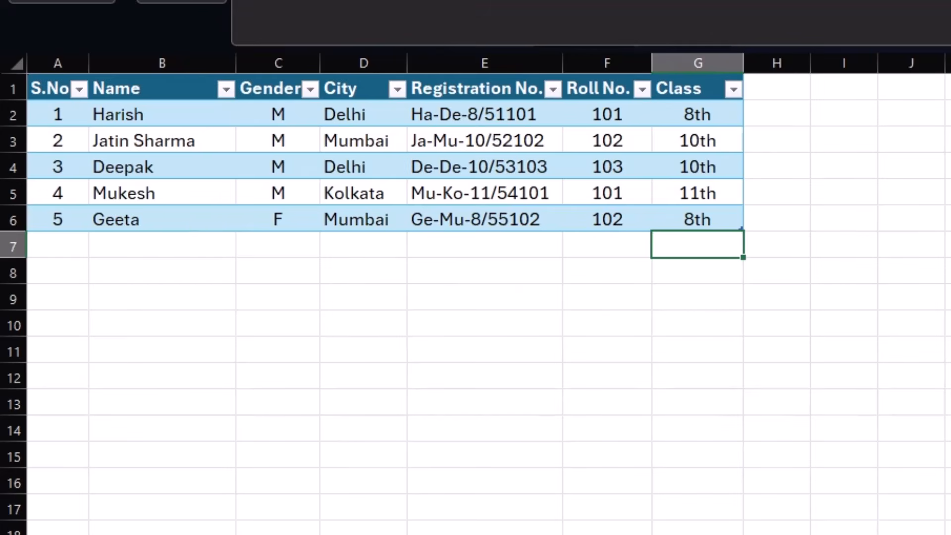
# Recalculate the workbook from the Delhi, Mumbai and Kolkata sheets to refresh each city heading and student list
pyautogui.hotkey('ctrl', 'pagedown')
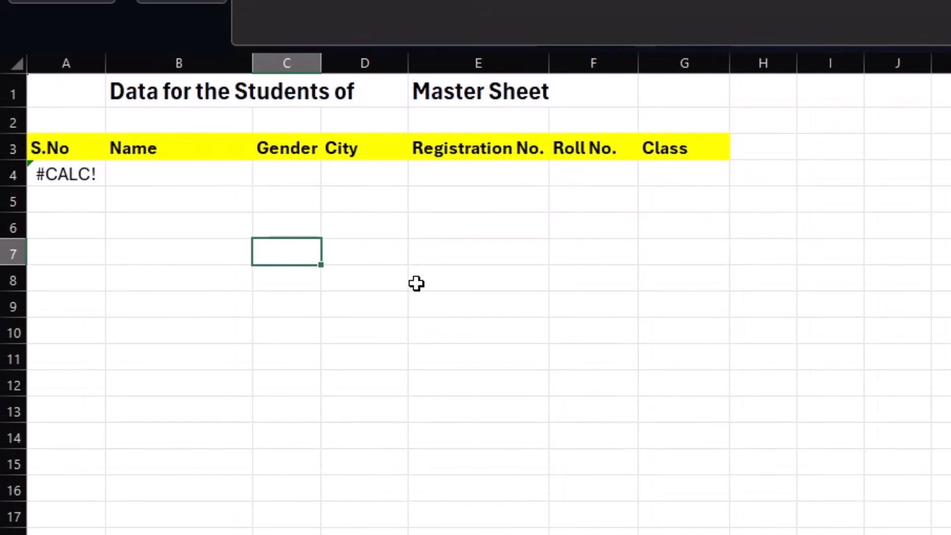
pyautogui.press('F9')
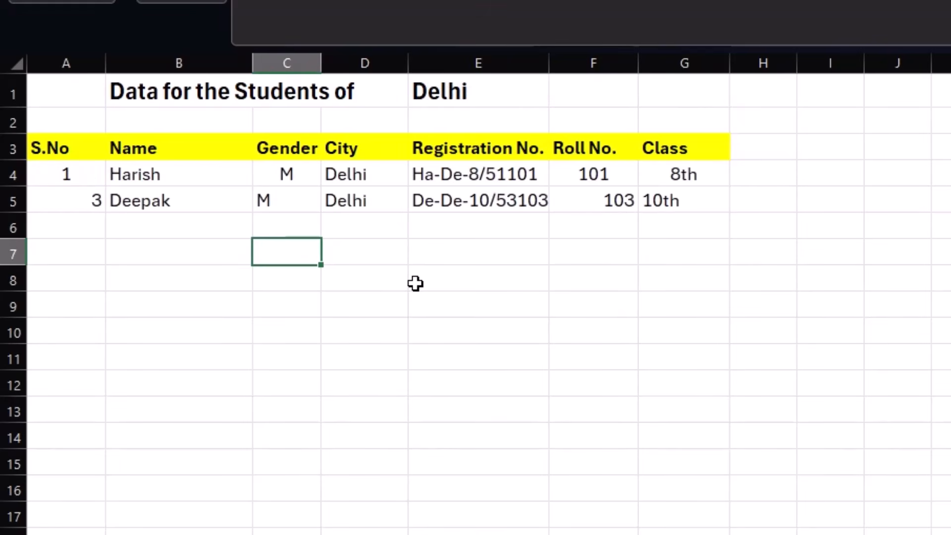
pyautogui.click(431, 386)
pyautogui.click(379, 309)
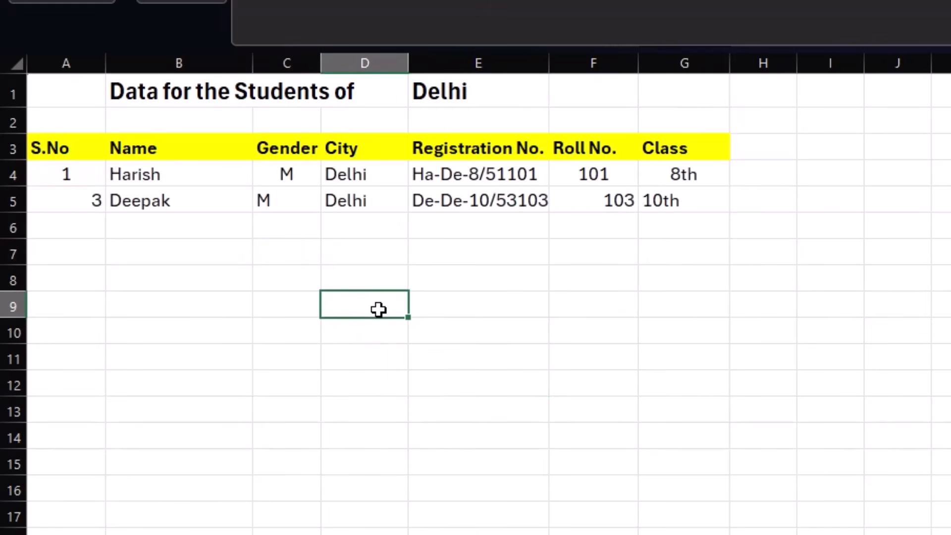
pyautogui.press('F9')
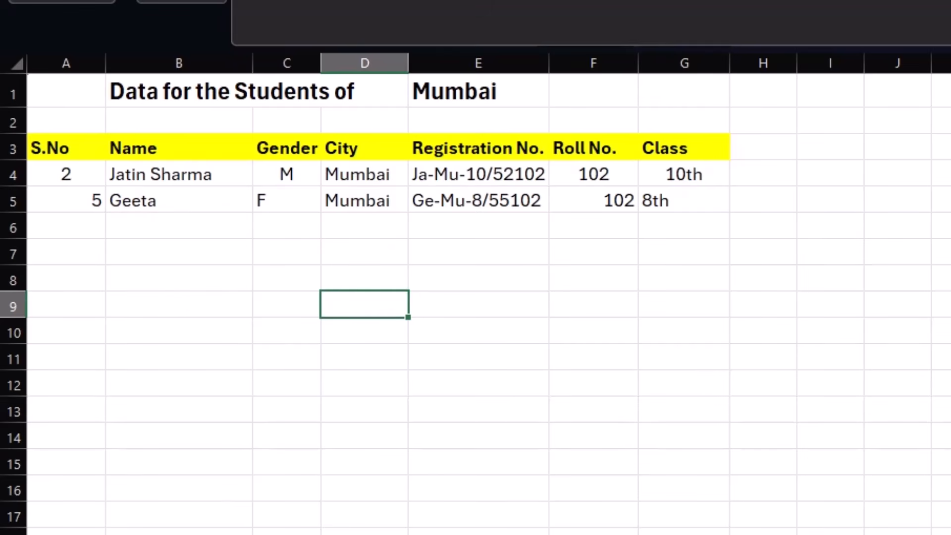
pyautogui.click(329, 353)
pyautogui.press('F9')
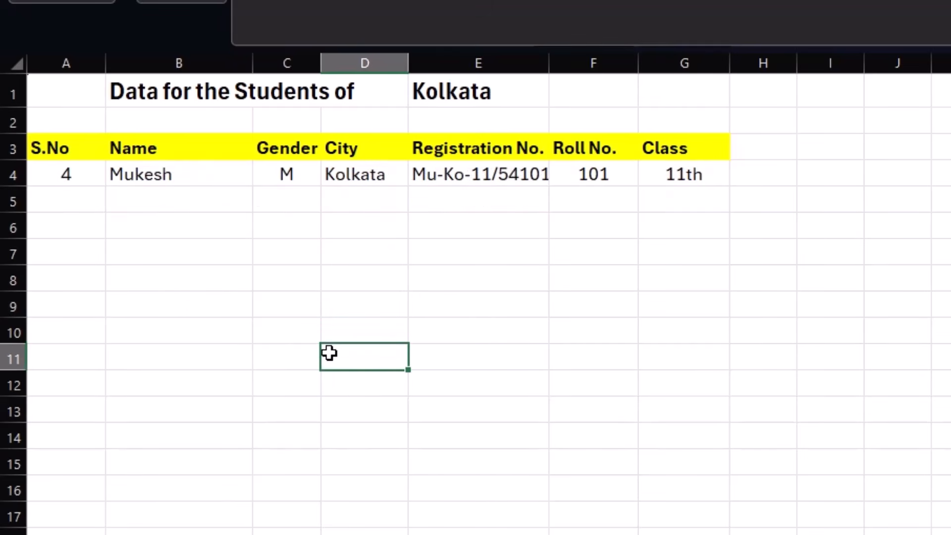
# Compare the student lists on the Kolkata, Master and Mumbai sheets, and examine the alignment of Mumbai's S.No cells
pyautogui.click(580, 255)
pyautogui.click(385, 242)
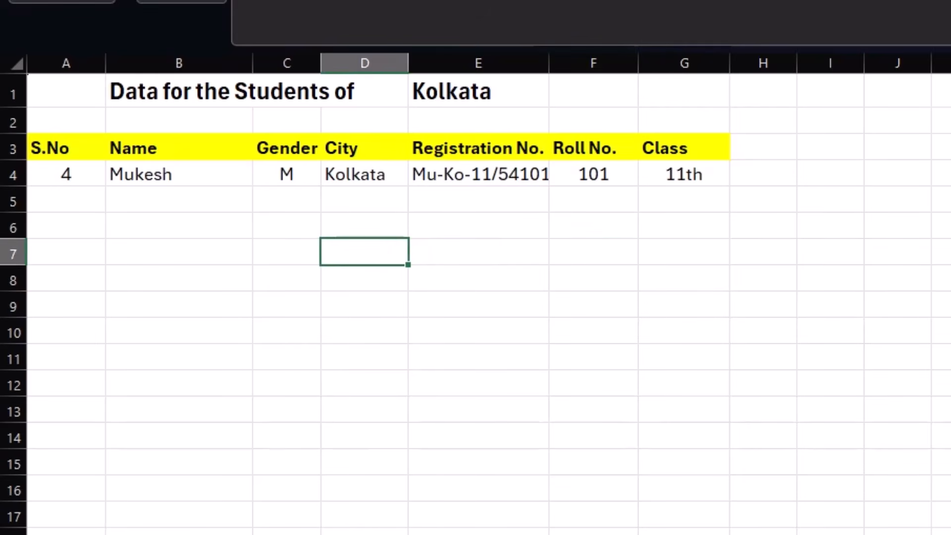
pyautogui.click(365, 304)
pyautogui.click(286, 252)
pyautogui.click(178, 534)
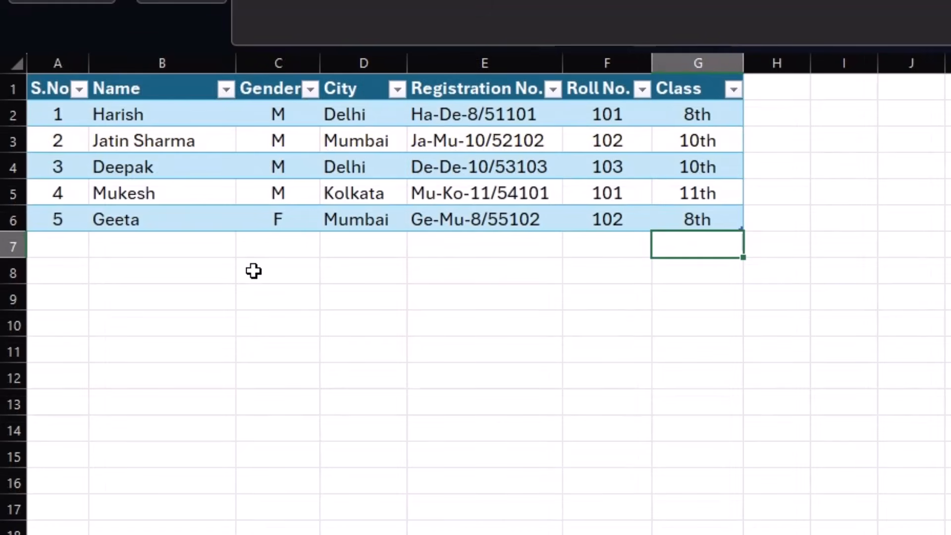
pyautogui.click(251, 277)
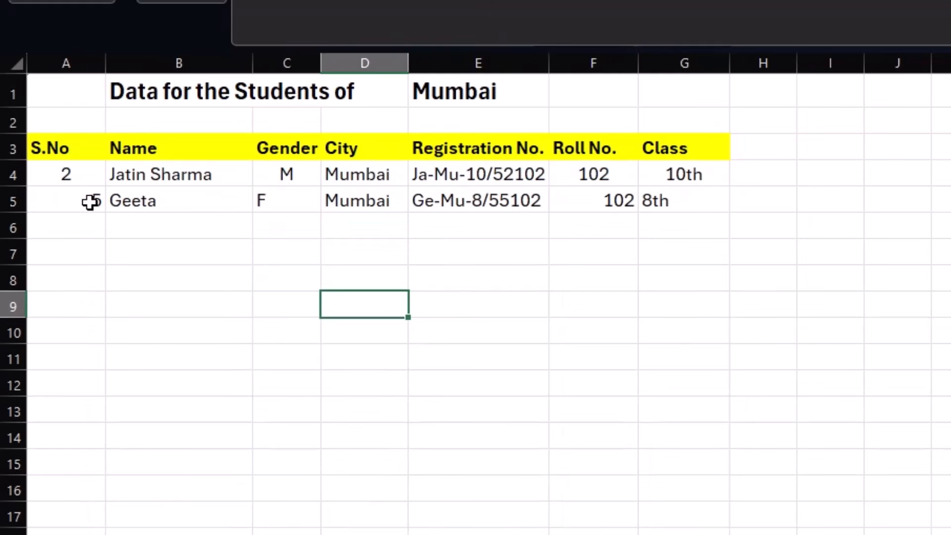
pyautogui.moveTo(82, 203); pyautogui.dragTo(64, 530)
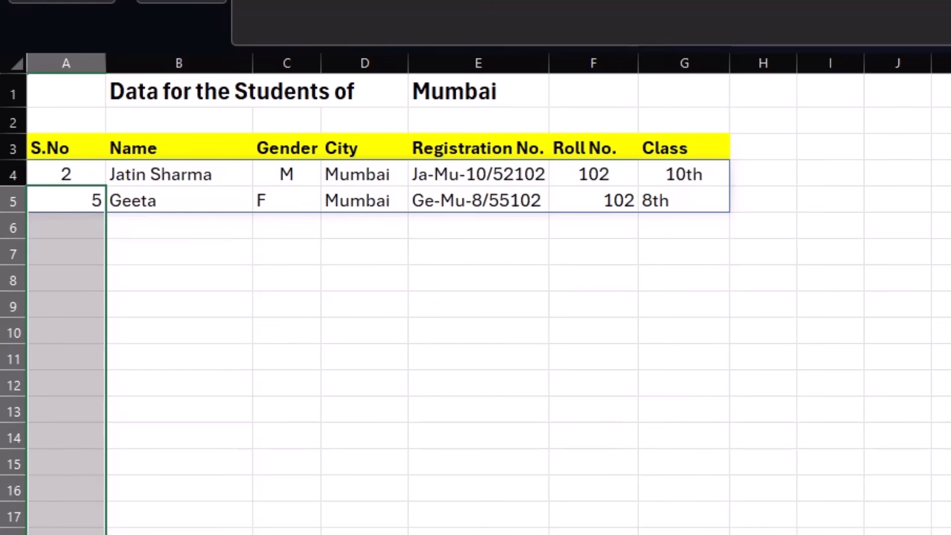
pyautogui.click(516, 416)
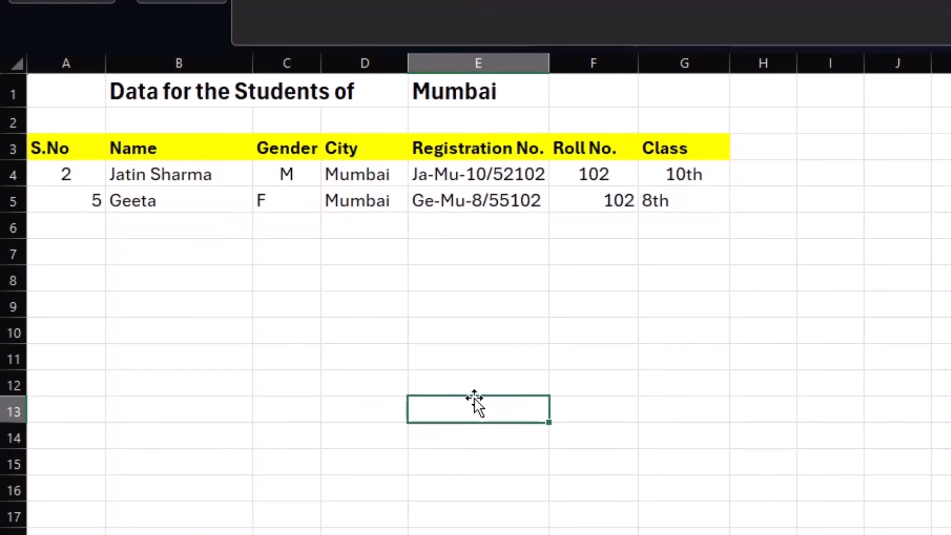